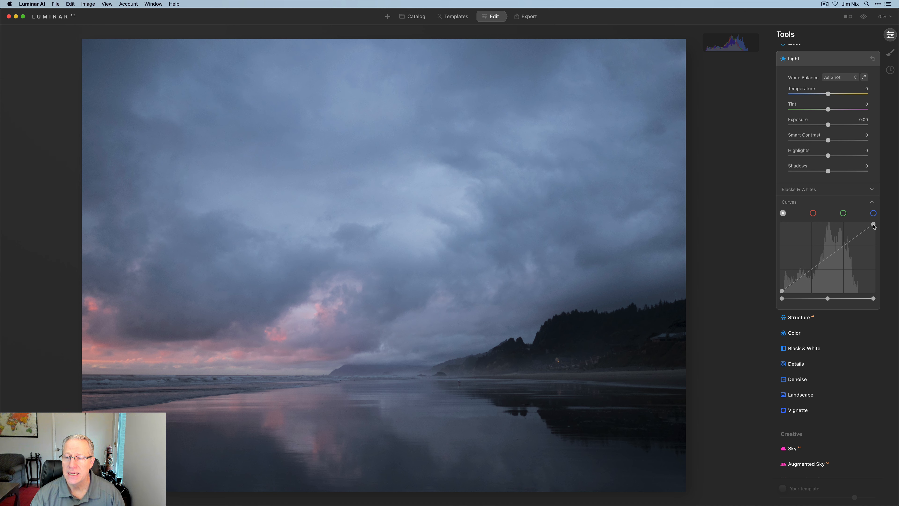
- Try moving the RGB curve's white point inward and brightening the midtones with its midtone slider, and reset the Light tool
left_click_drag(873, 225, 860, 224)
key("super+z")
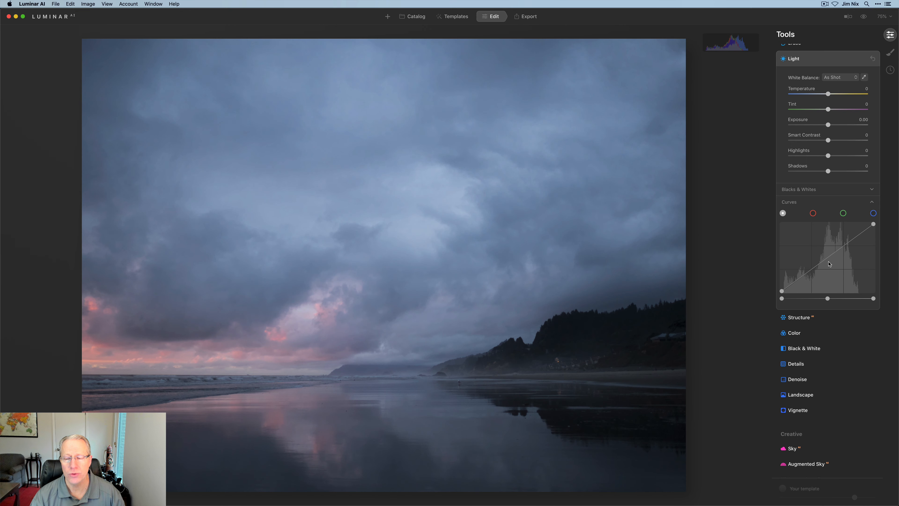
left_click_drag(781, 292, 815, 301)
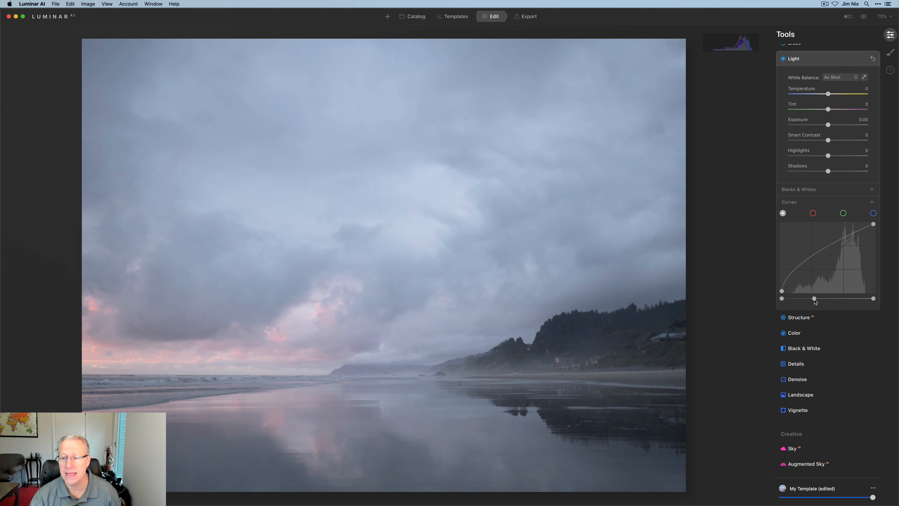
mouse_move(873, 300)
left_mouse_down()
mouse_move(866, 302)
mouse_move(876, 301)
left_mouse_up()
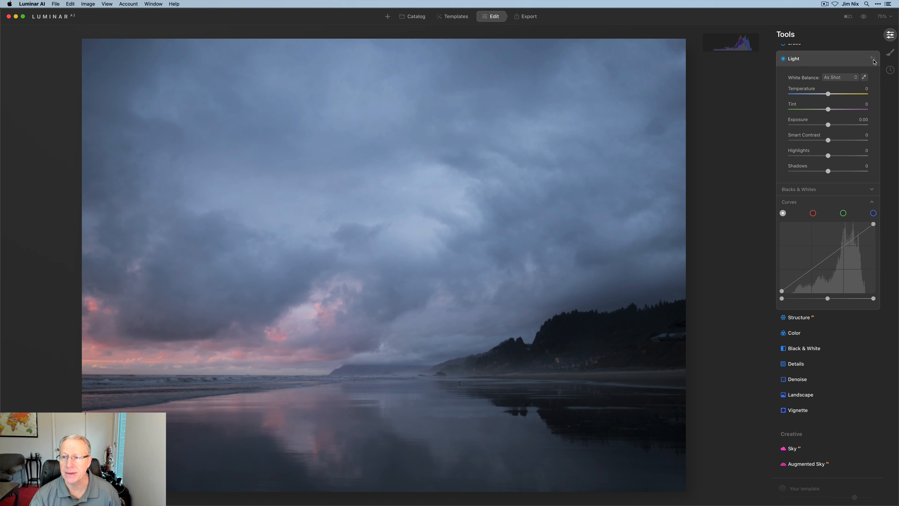
left_click(872, 59)
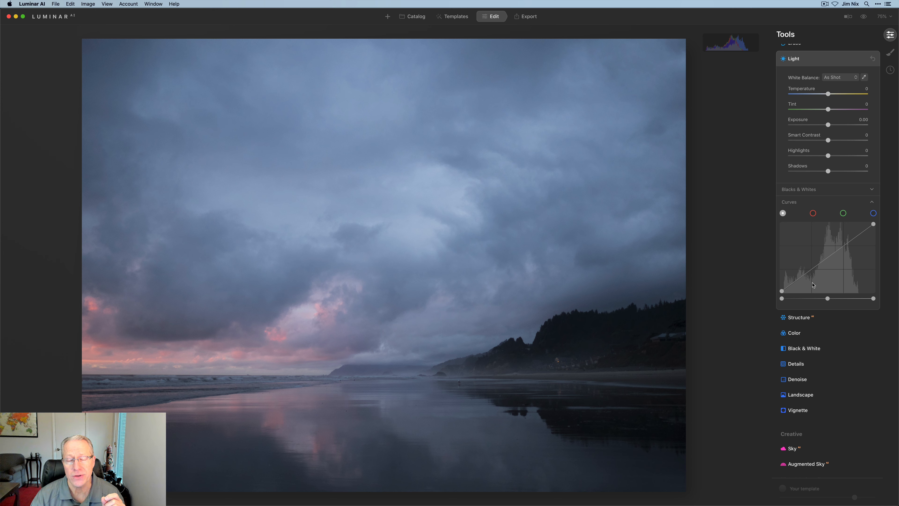
- Add upper and lower quarter points to the RGB curve, raising the upper and lowering the lower into a gentle S-curve
left_click(844, 247)
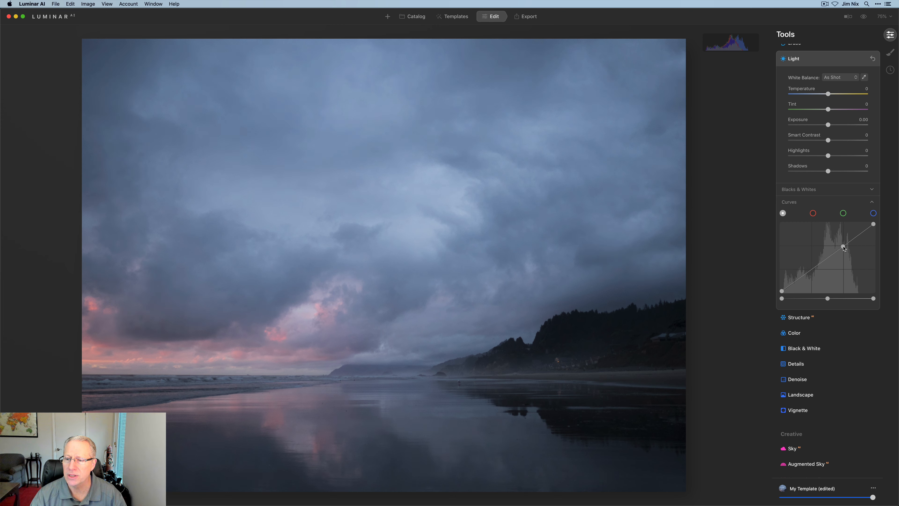
left_click(811, 270)
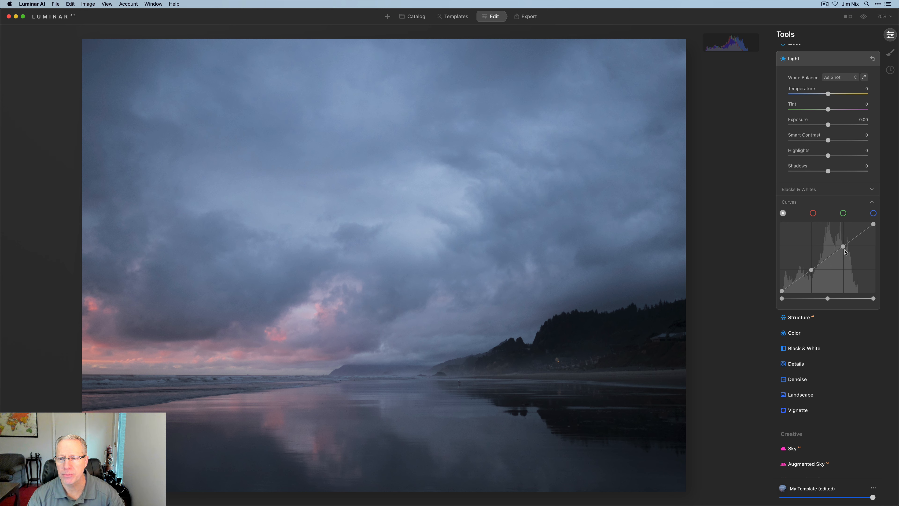
left_click_drag(843, 248, 841, 244)
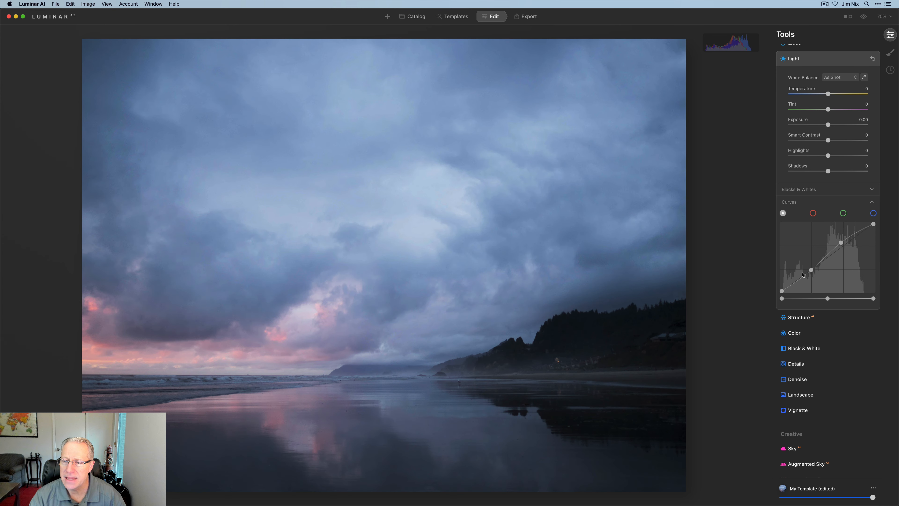
left_click_drag(811, 270, 813, 273)
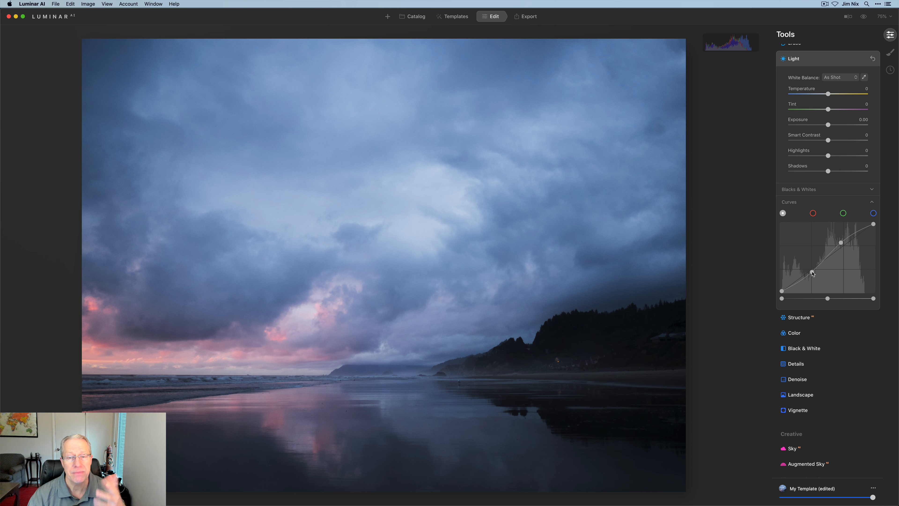
- Compare the S-curve edit with the original photo, and delete both added curve points
left_click(864, 18)
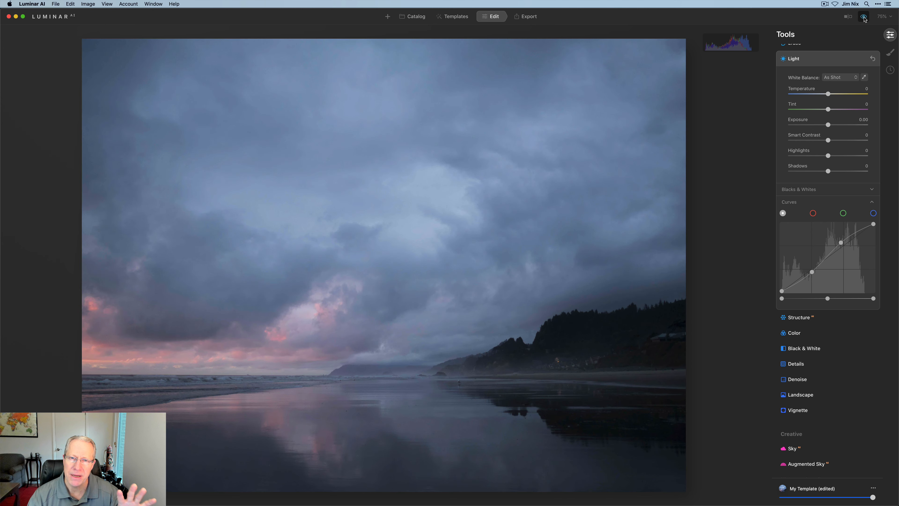
left_click(864, 18)
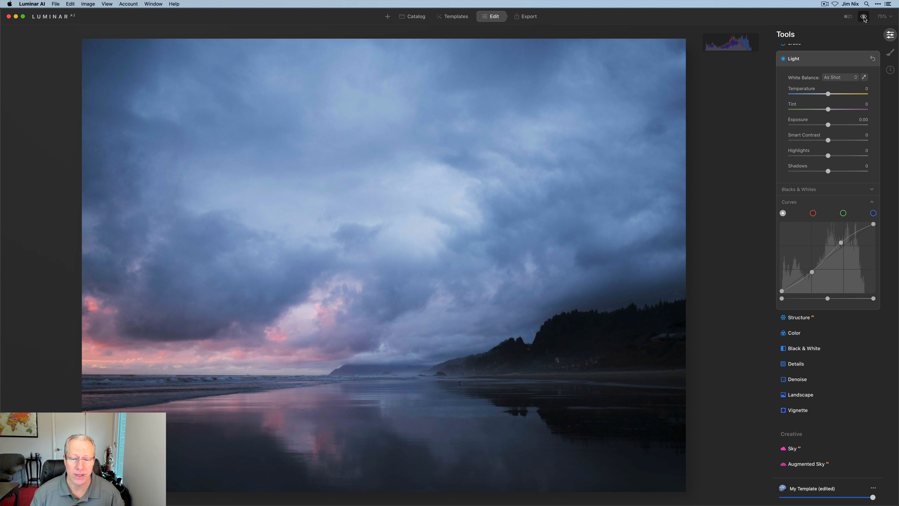
double_click(841, 243)
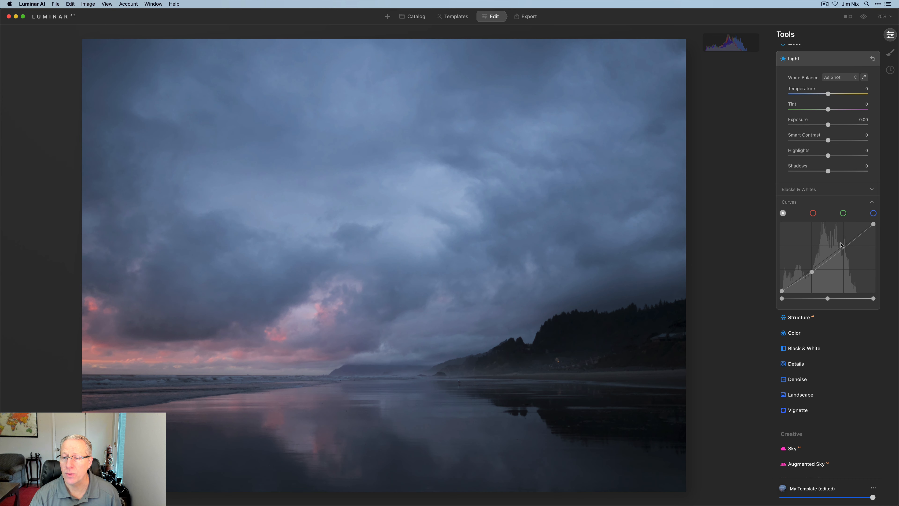
double_click(812, 273)
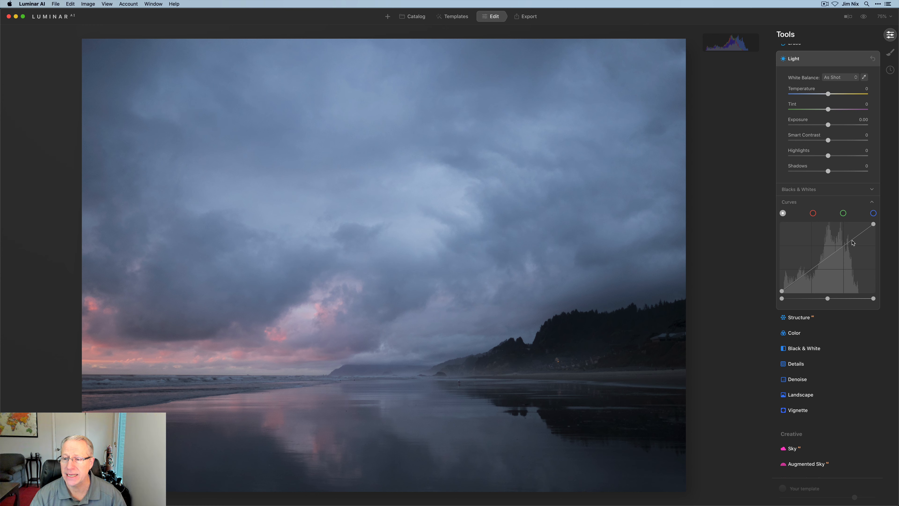
- Try moving the curve's end points, shifting the black point inward and lifting it along the edge, and restore the black point
mouse_move(873, 225)
left_mouse_down()
mouse_move(854, 223)
mouse_move(870, 244)
mouse_move(880, 218)
left_mouse_up()
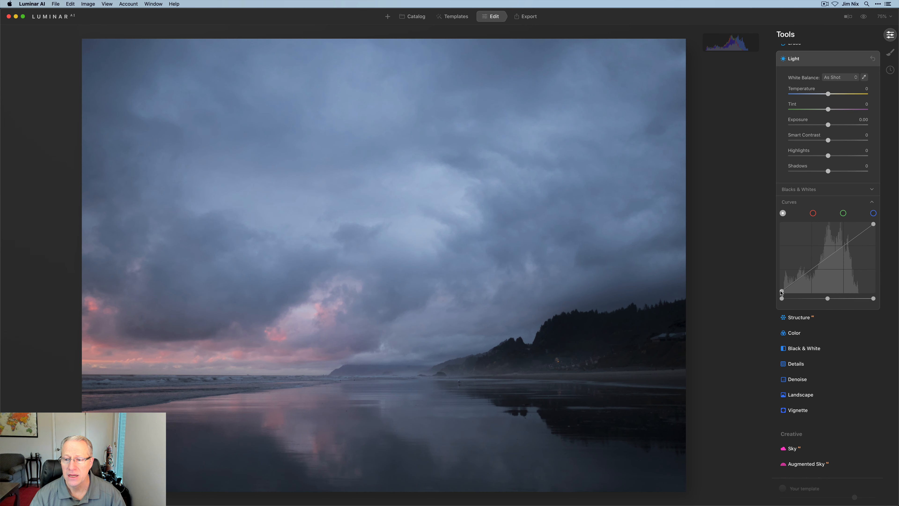
left_click_drag(781, 291, 788, 294)
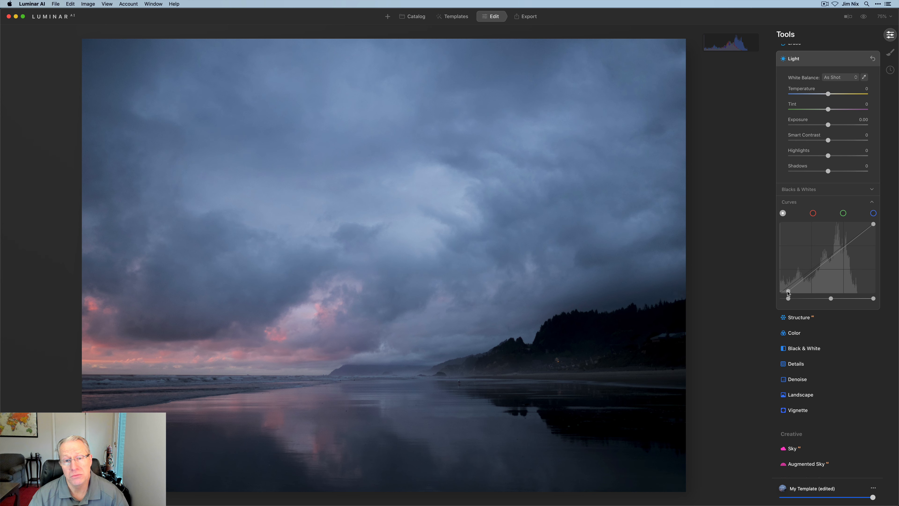
left_click_drag(788, 293, 776, 284)
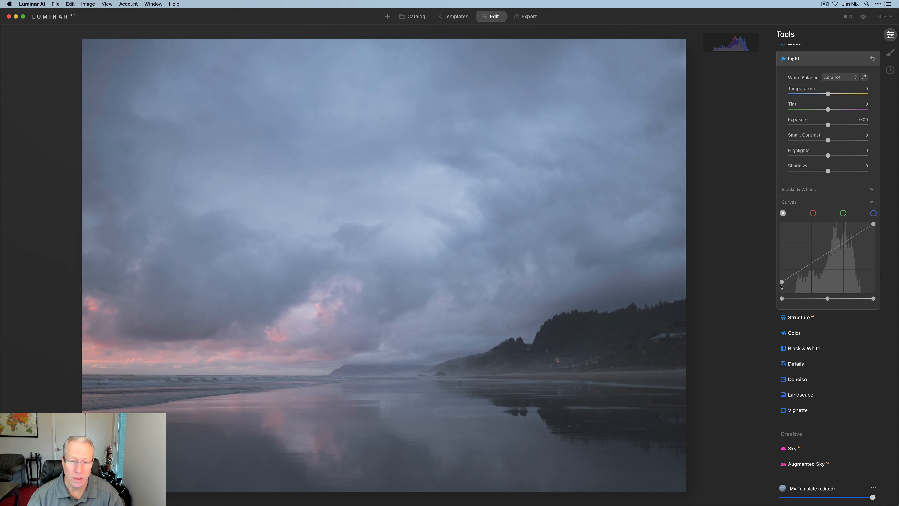
double_click(781, 282)
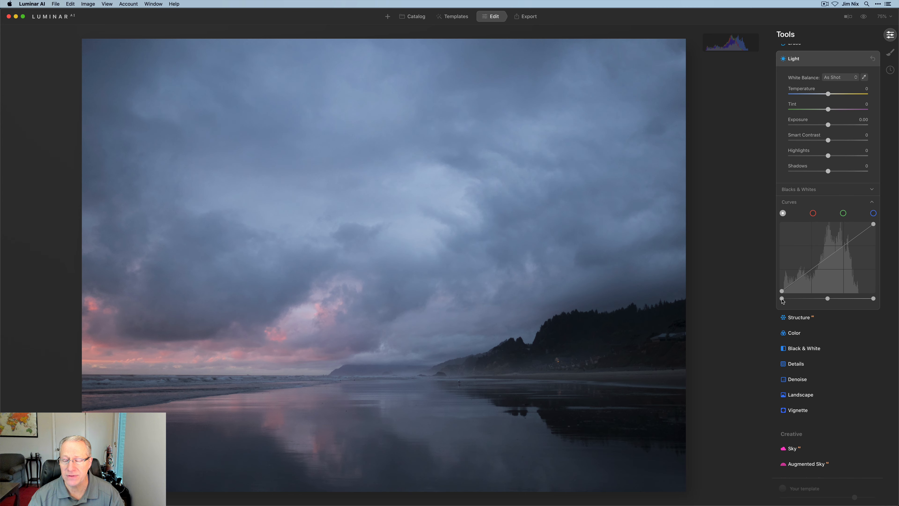
mouse_move(783, 301)
left_mouse_down()
mouse_move(798, 302)
mouse_move(768, 299)
left_mouse_up()
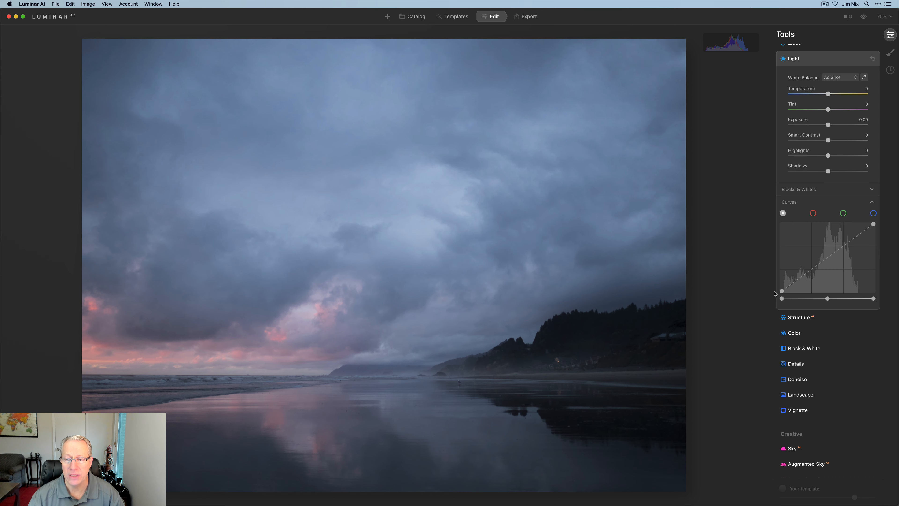
mouse_move(783, 292)
left_mouse_down()
mouse_move(783, 280)
mouse_move(782, 292)
left_mouse_up()
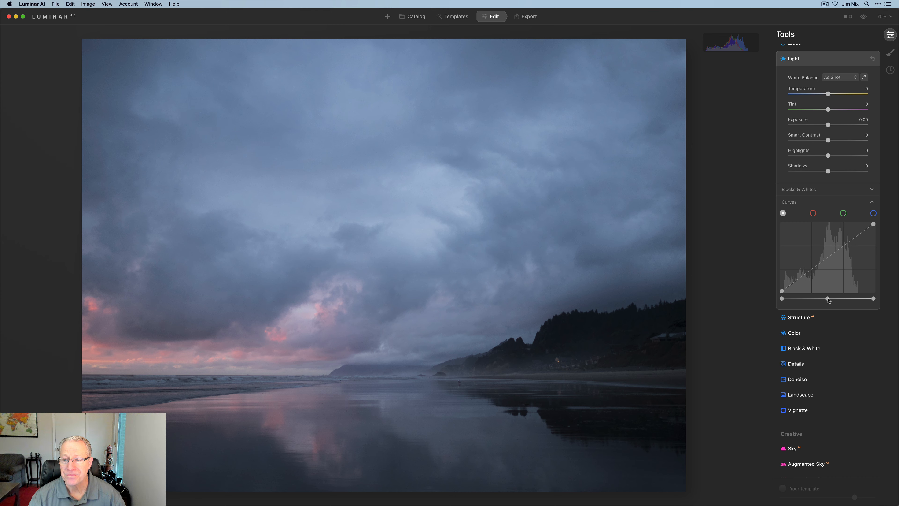
- Try darkening and brightening the photo with the midtone slider below the RGB curve, and restore the slider's default
left_click_drag(823, 300, 837, 301)
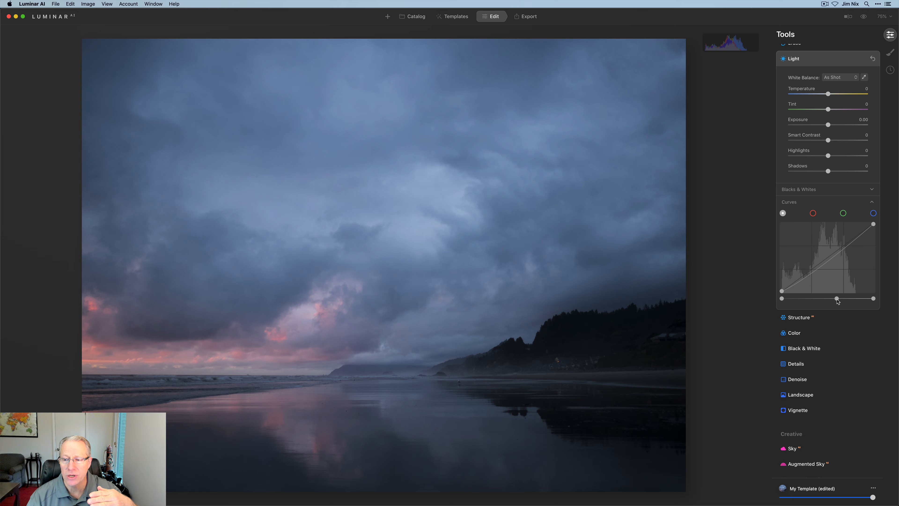
mouse_move(837, 300)
left_mouse_down()
mouse_move(855, 302)
mouse_move(823, 301)
left_mouse_up()
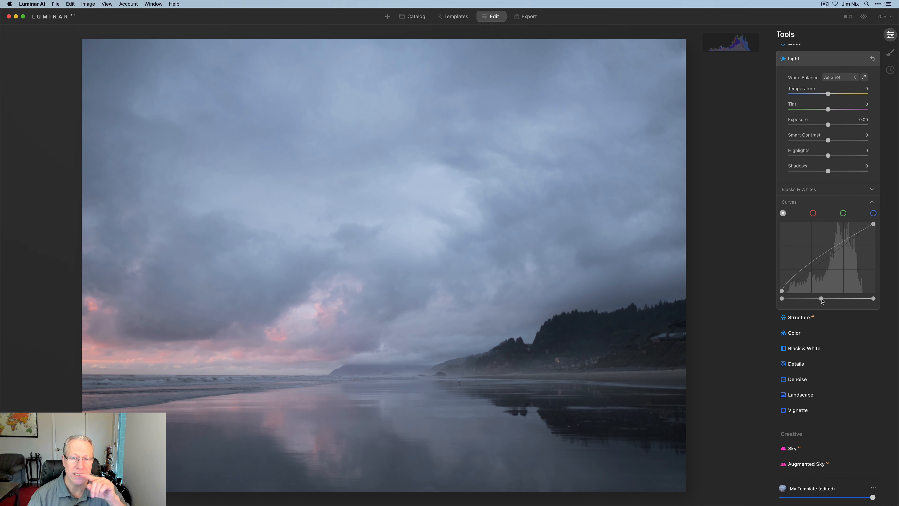
left_click_drag(822, 300, 820, 301)
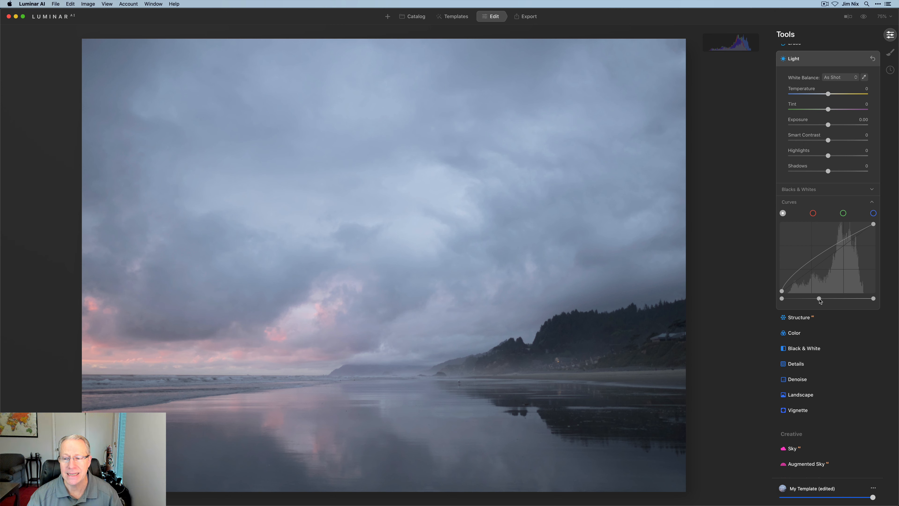
double_click(821, 300)
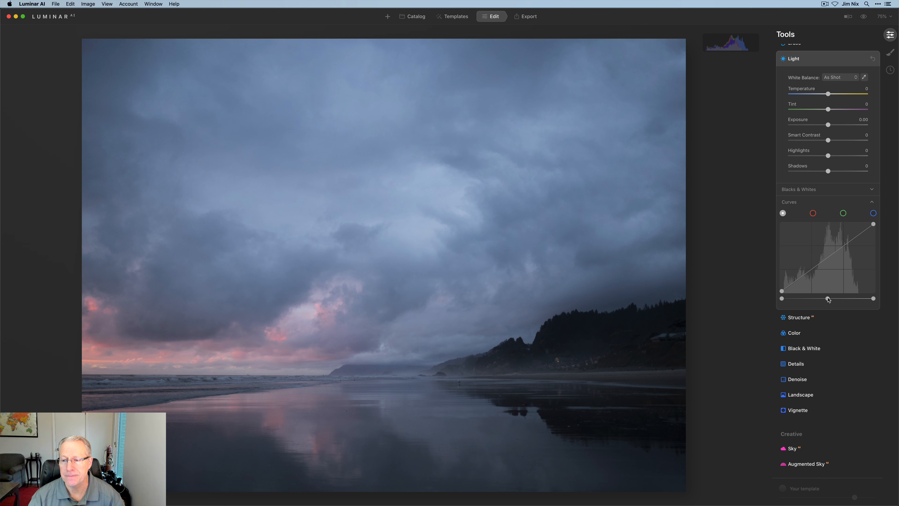
- Move the curve's white and black sliders inward for contrast, compare with the original photo, and reset the Light tool
left_click_drag(874, 300, 858, 300)
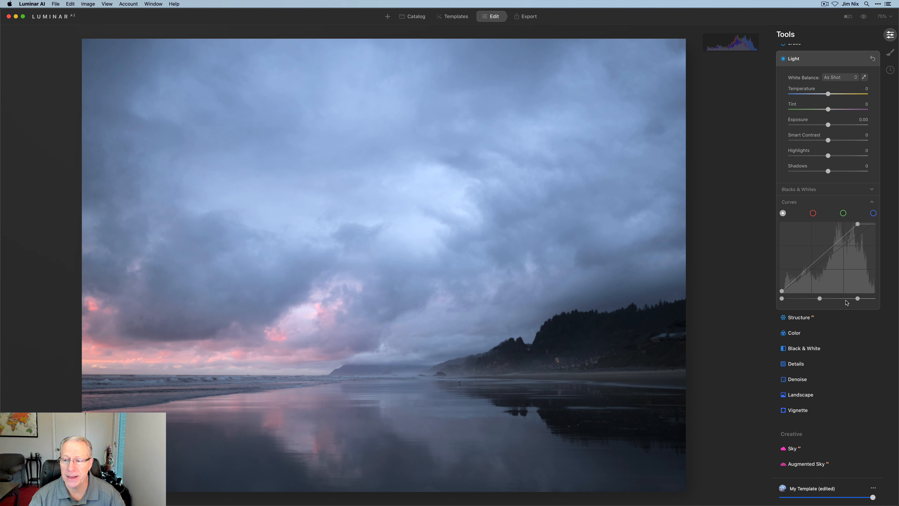
left_click_drag(820, 299, 787, 301)
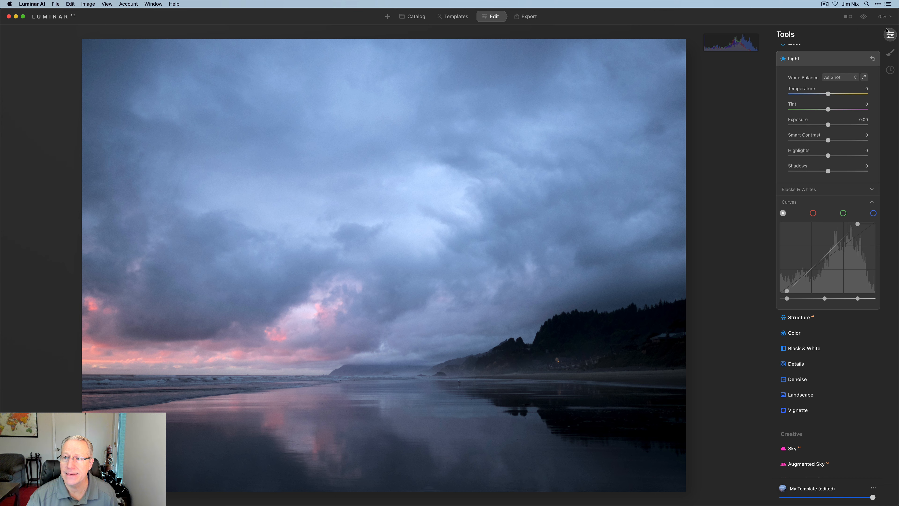
left_click(864, 18)
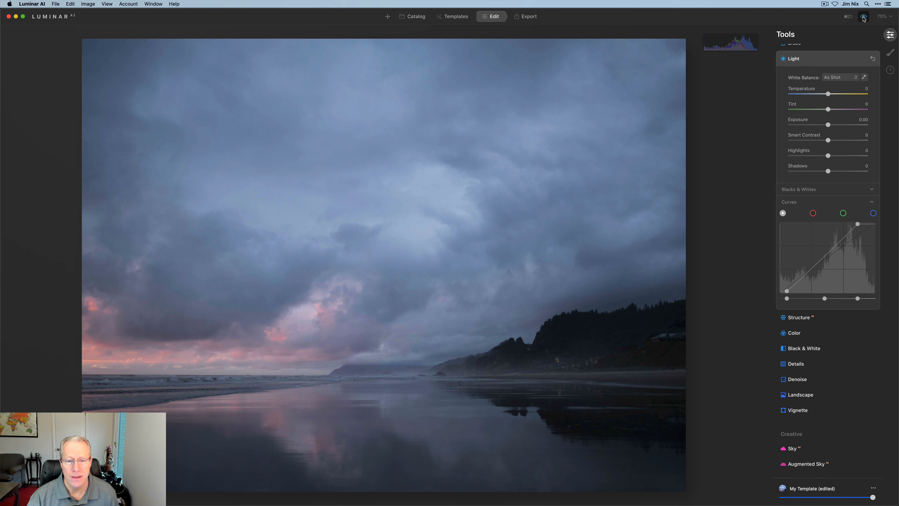
left_click(864, 18)
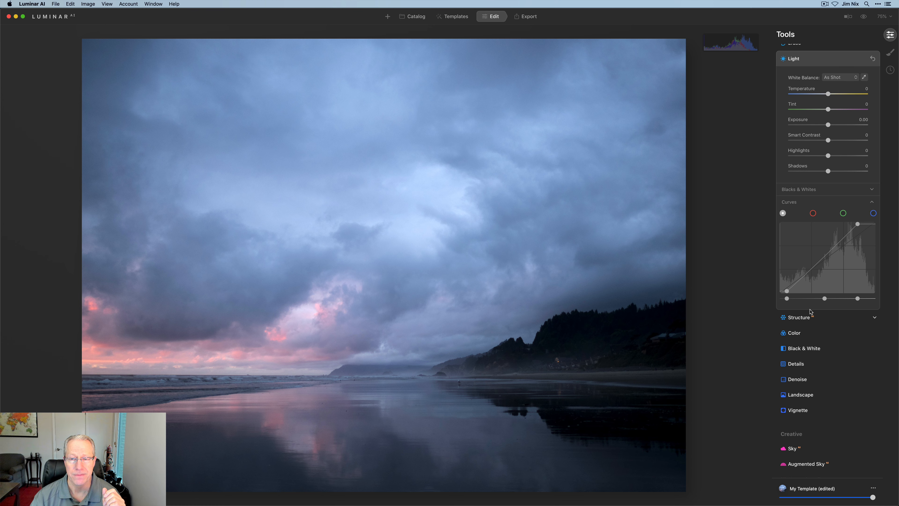
left_click(873, 59)
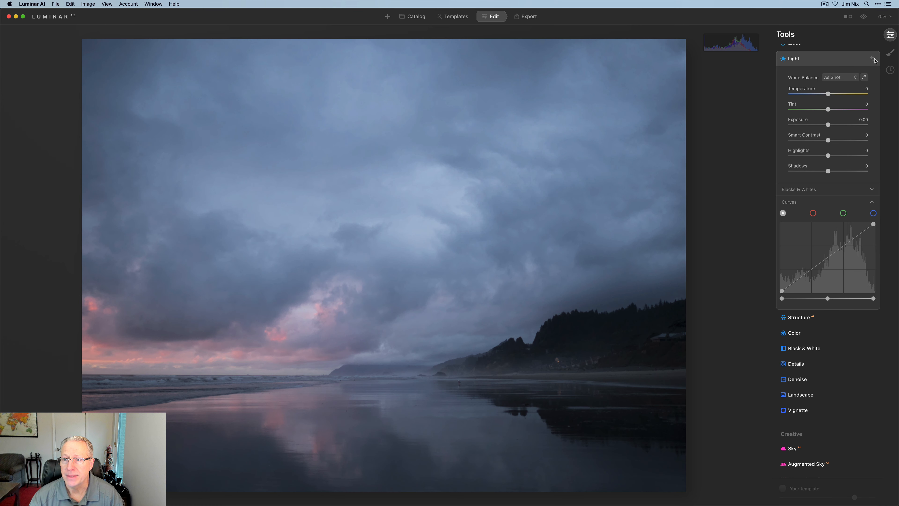
- Try raising a highlights point above quarter points on the RGB curve, and delete the upper quarter and highlights points
left_click(844, 246)
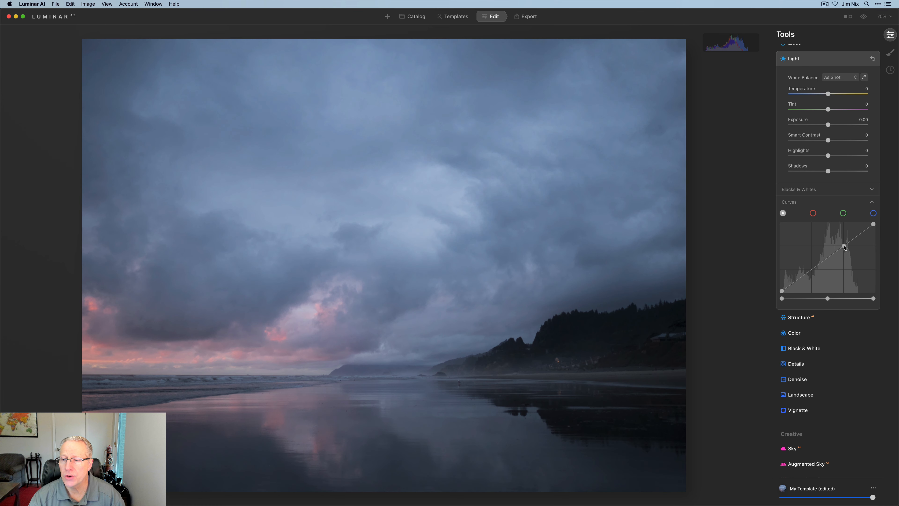
left_click(813, 270)
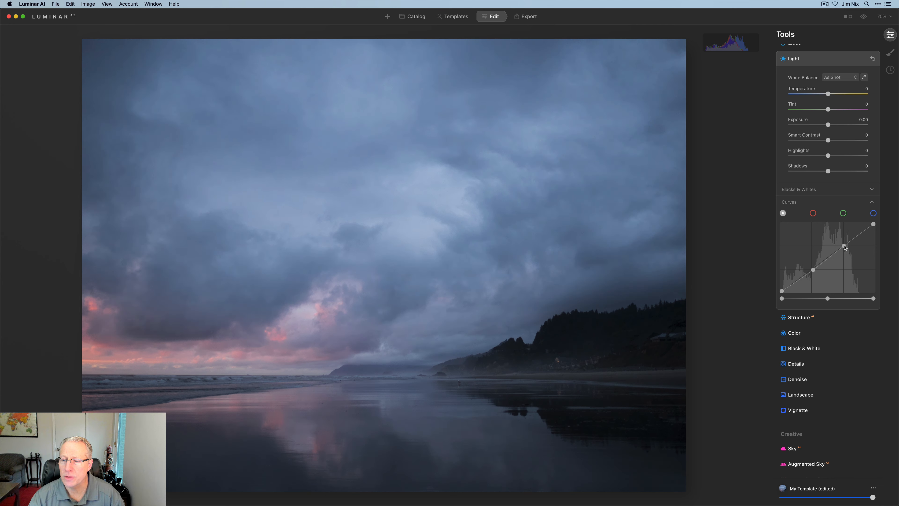
left_click_drag(860, 236, 856, 232)
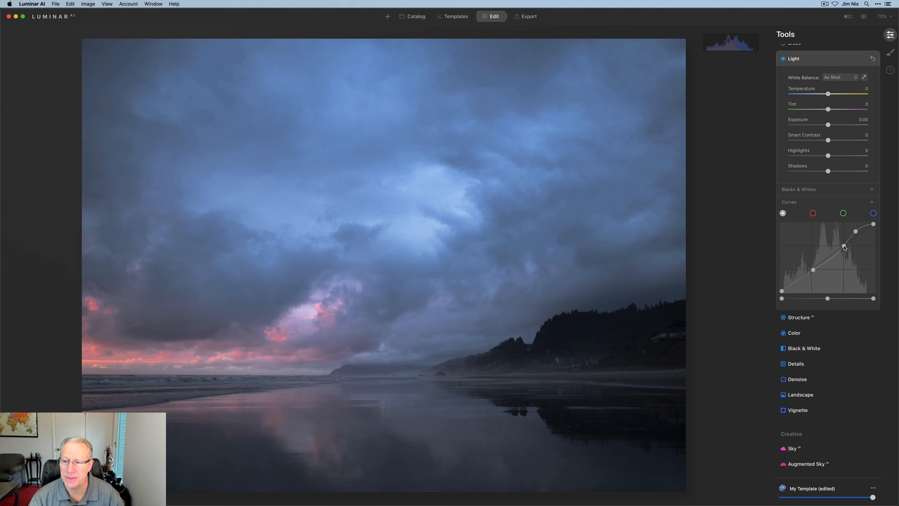
double_click(844, 247)
left_click_drag(856, 231, 854, 228)
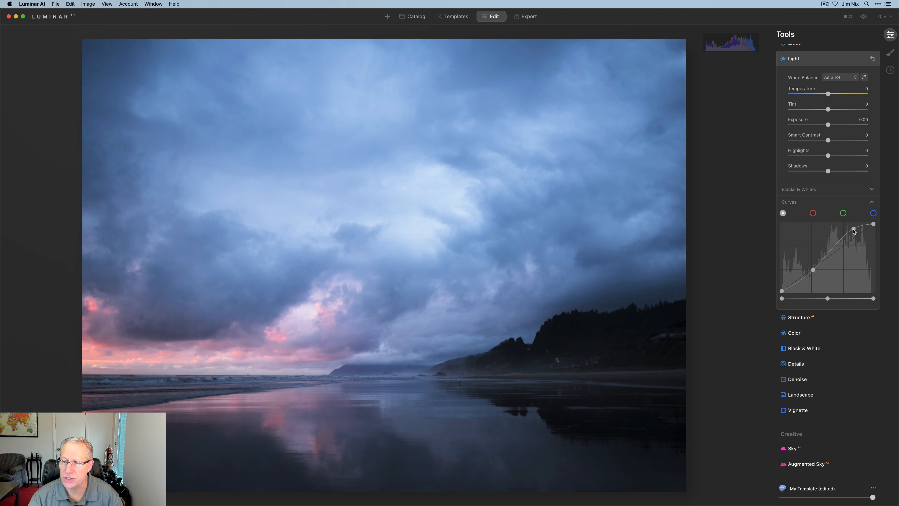
double_click(854, 229)
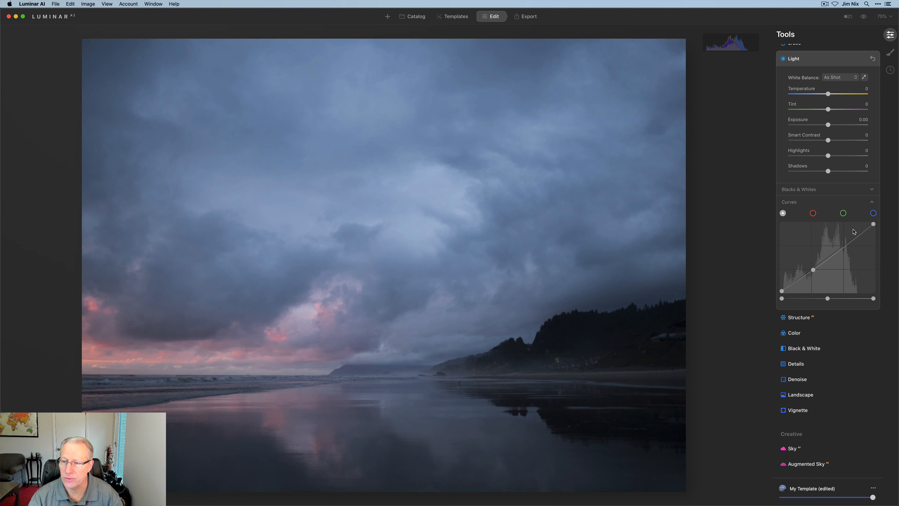
- Anchor the RGB curve's upper quarter, raise a highlights point above it, lower a deep shadows point, and reset the Light tool
left_click(845, 248)
left_click(859, 235)
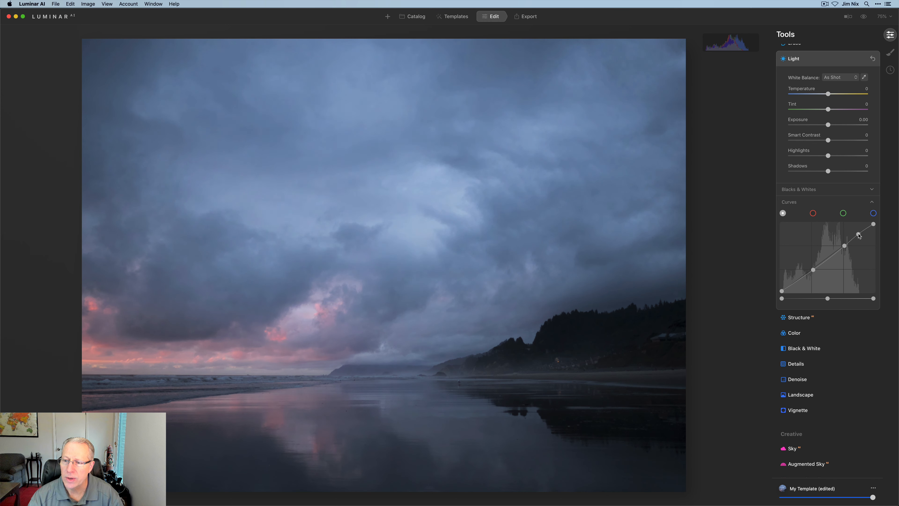
left_click_drag(859, 235, 857, 233)
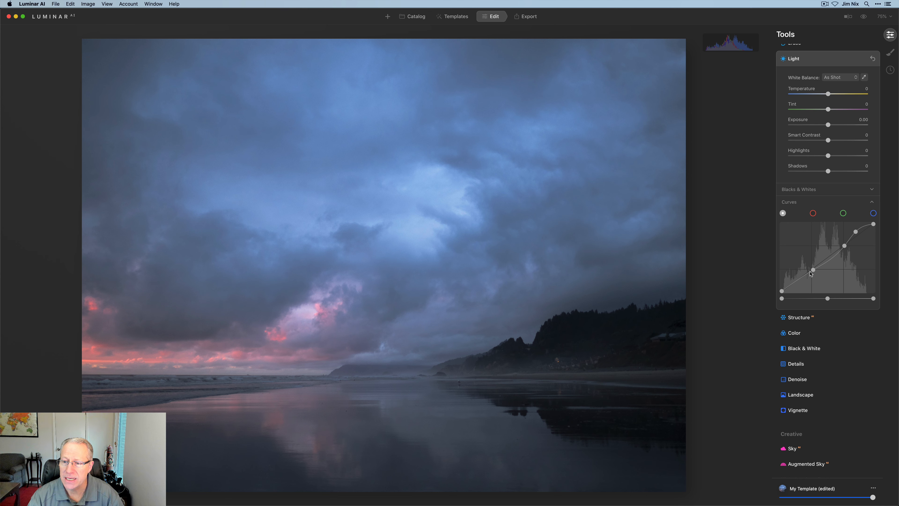
left_click(797, 280)
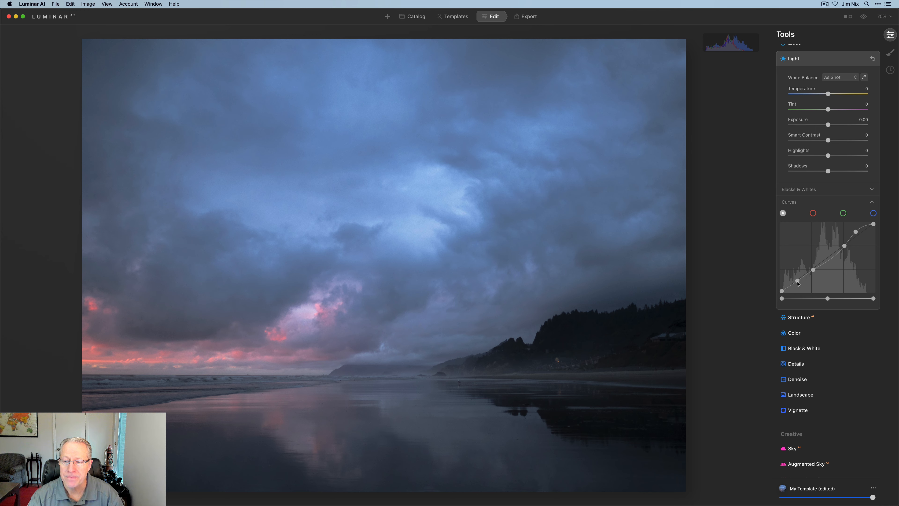
left_click_drag(798, 280, 802, 284)
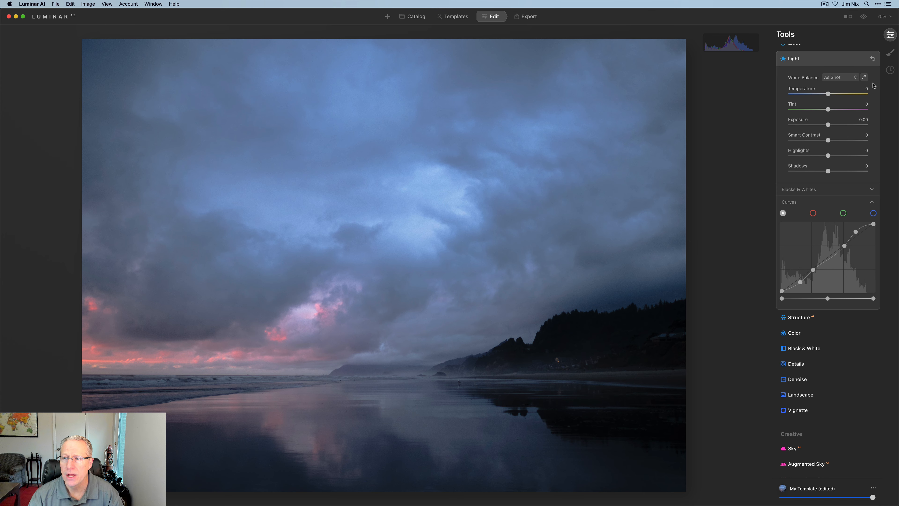
left_click(873, 59)
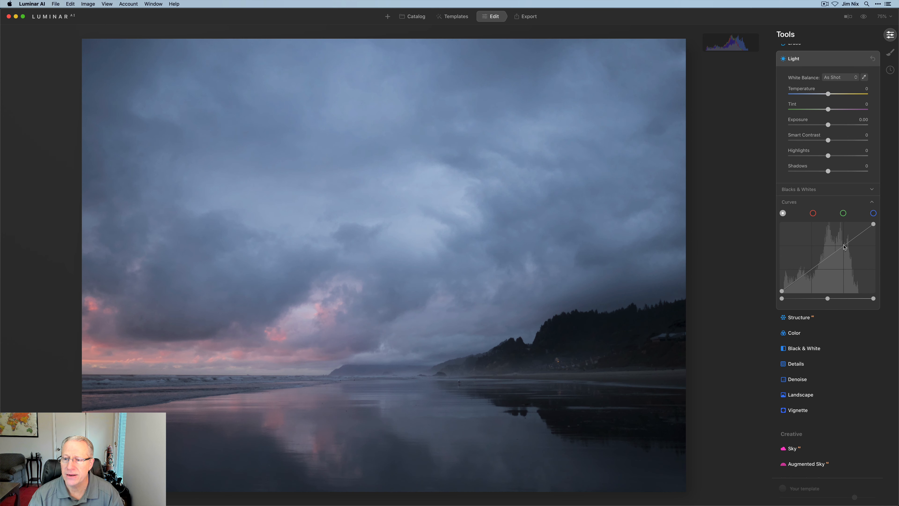
- Anchor the RGB curve at upper quarter, midtones, lower quarter and deep shadows, raise only a highlights point, and reset the Light tool
left_click_drag(855, 243, 853, 231)
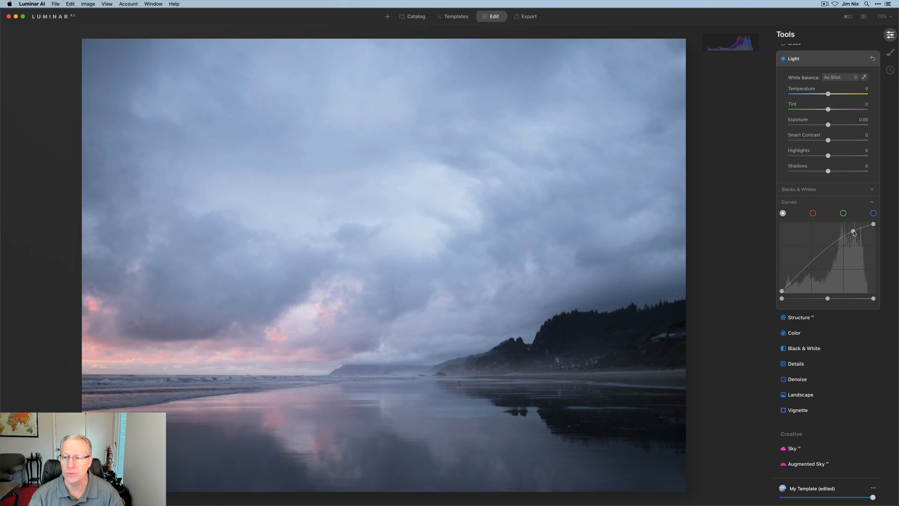
left_click_drag(854, 233, 851, 244)
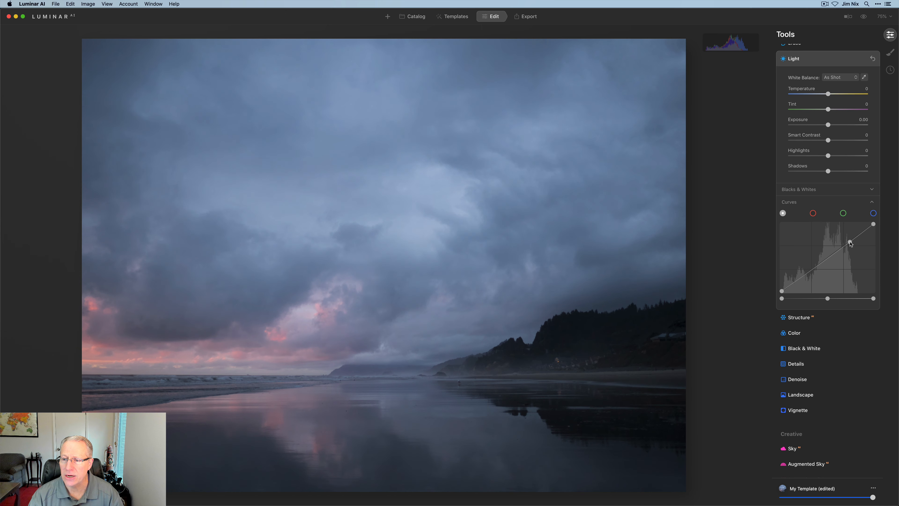
left_click(832, 255)
left_click(812, 271)
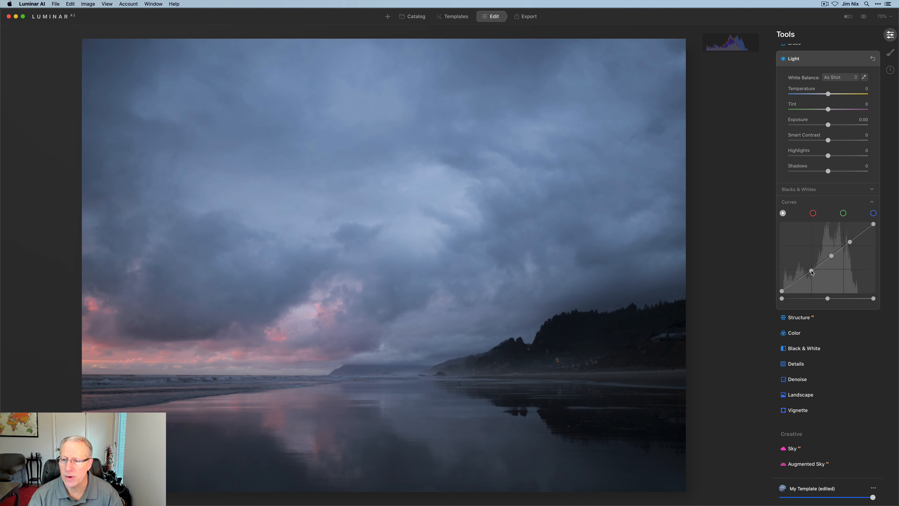
left_click(797, 283)
left_click_drag(860, 234, 861, 230)
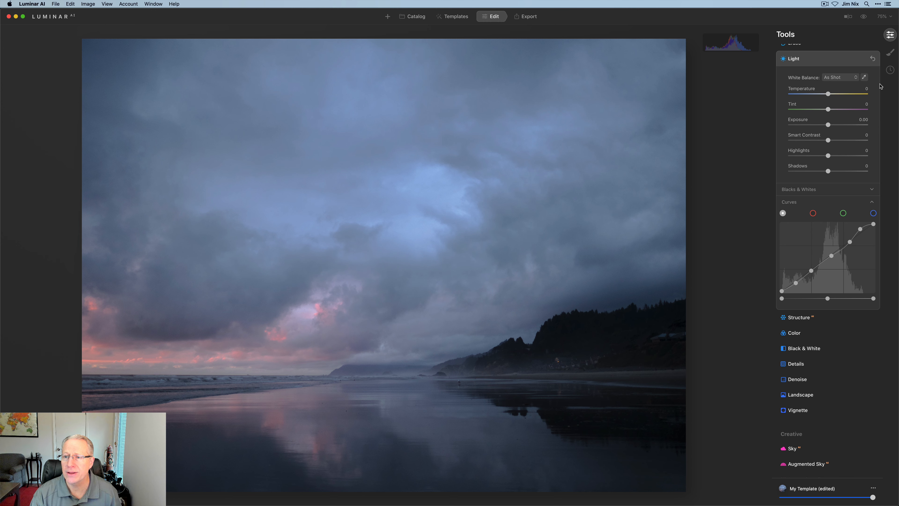
left_click(872, 58)
- Try adding contrast by bringing the RGB curve's black and white sliders inward, compare with the original, and reset the Light tool
left_click_drag(782, 299, 788, 298)
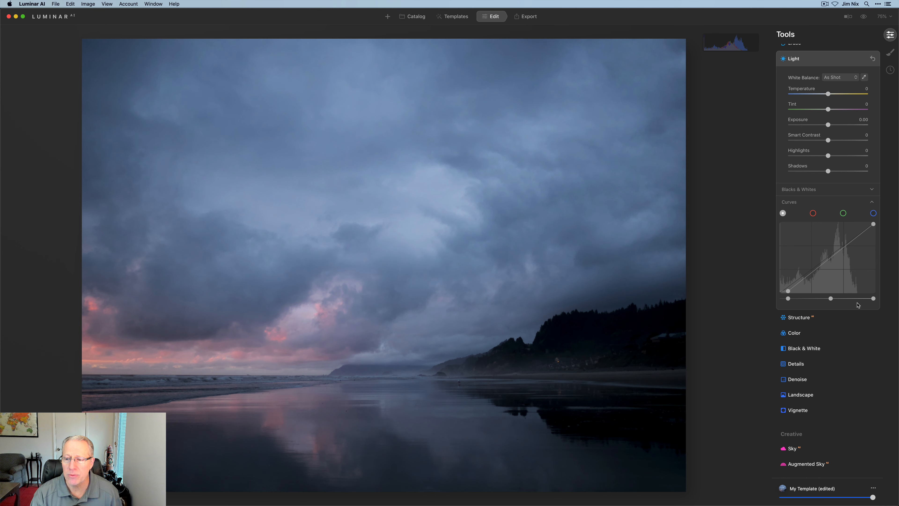
left_click_drag(873, 299, 822, 298)
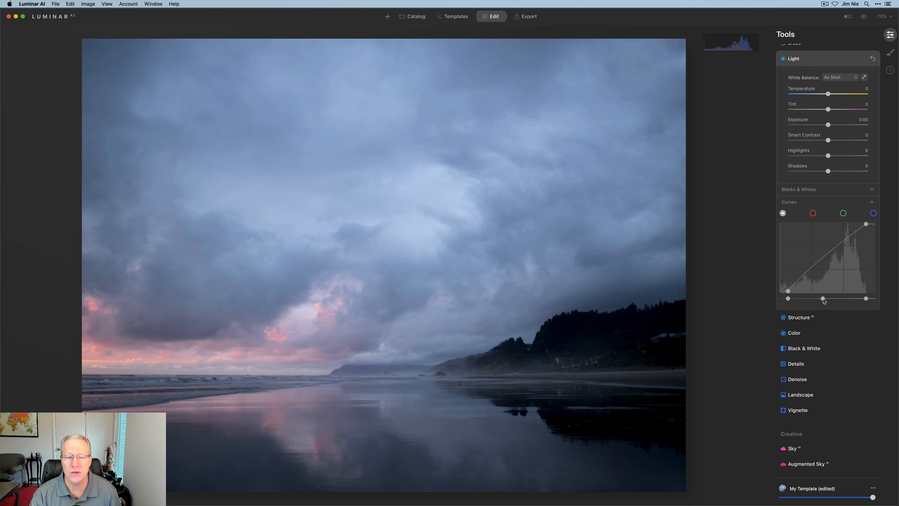
left_click(864, 18)
left_click(864, 17)
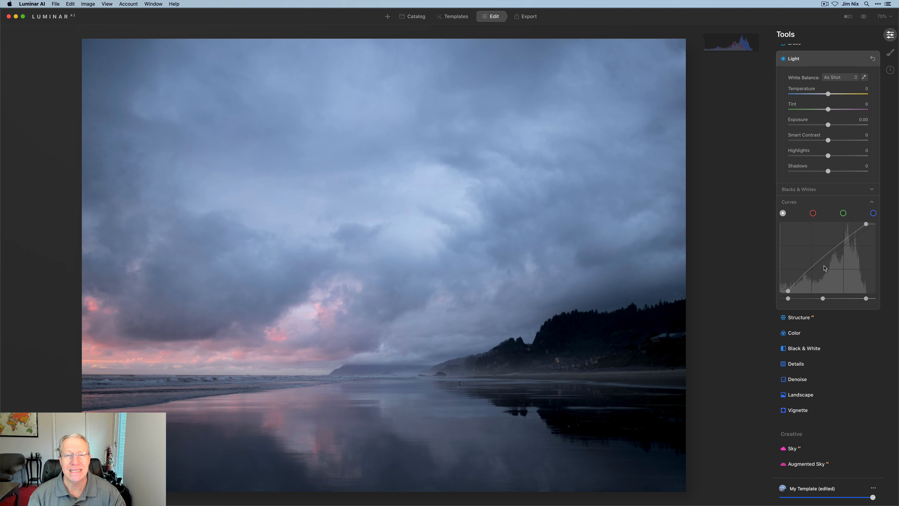
left_click(872, 59)
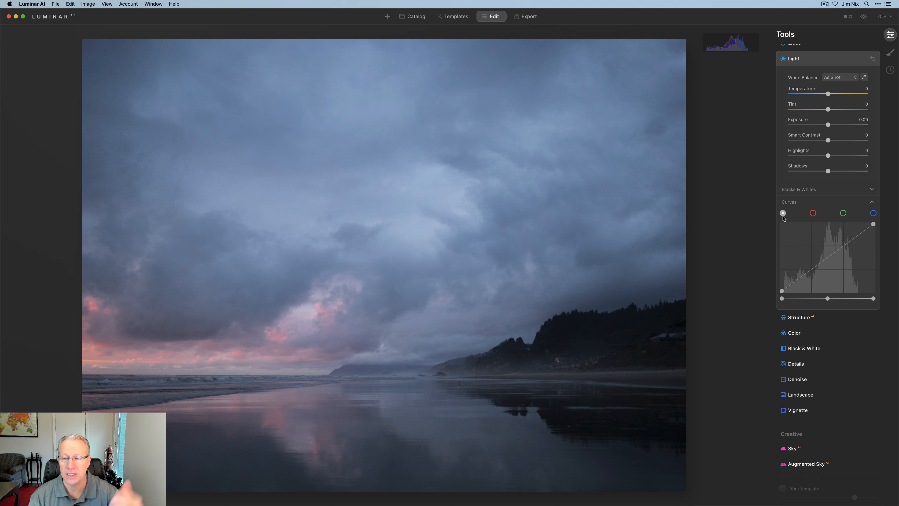
- Look through the red, green and blue channel curves, return to red, and consult the ScreenColorMix diagram in Preview
left_click(813, 213)
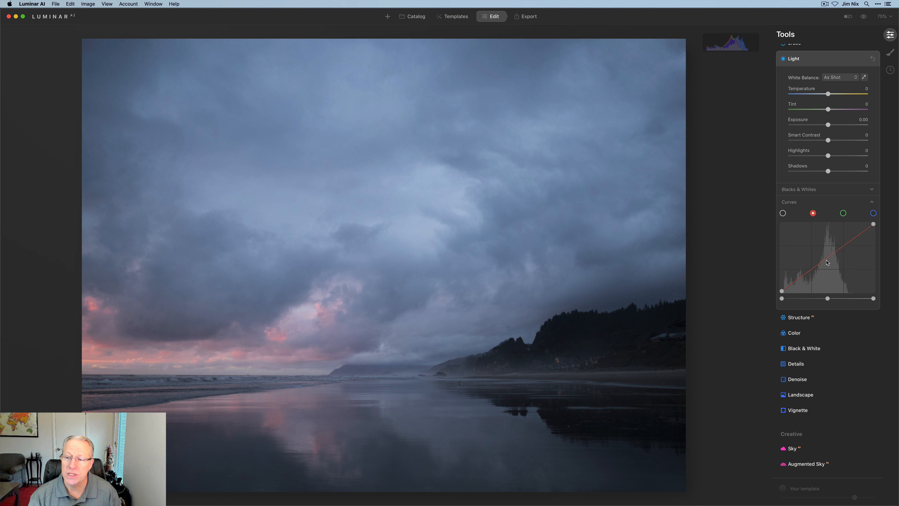
left_click(843, 214)
left_click(873, 214)
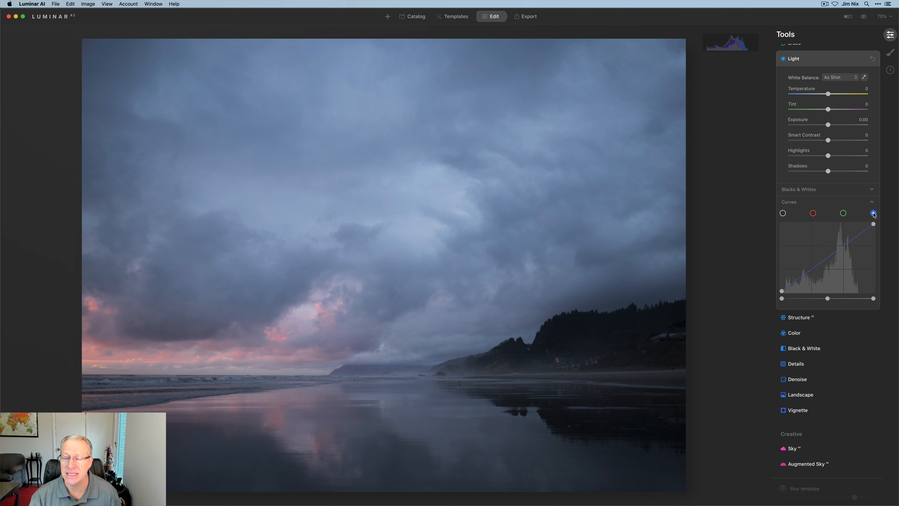
left_click(814, 215)
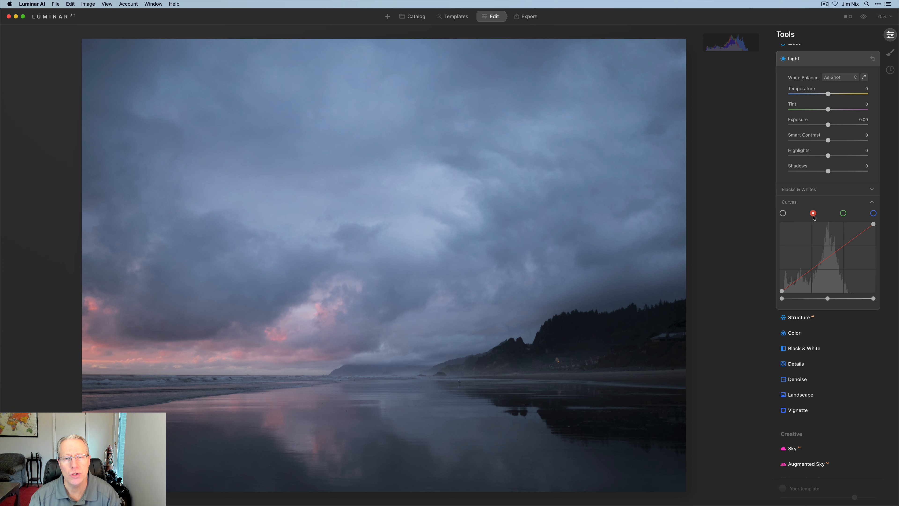
key("super+Tab")
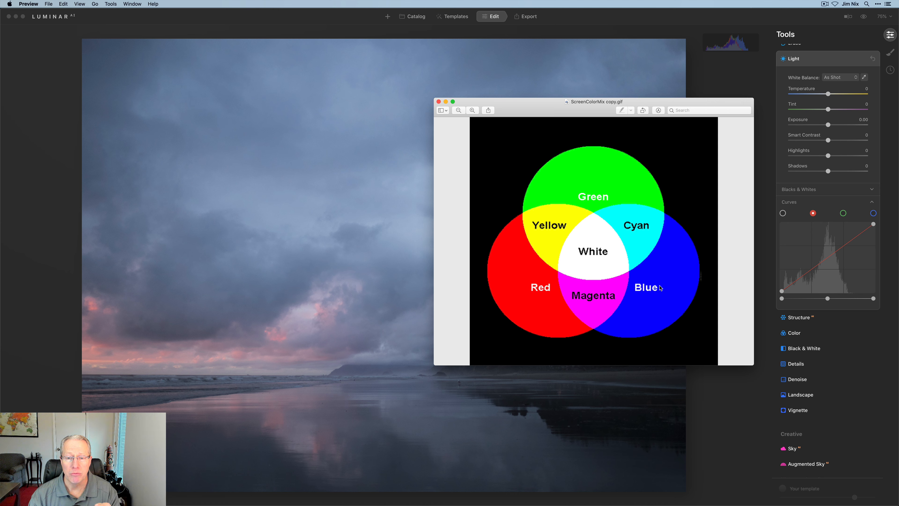
left_click(758, 278)
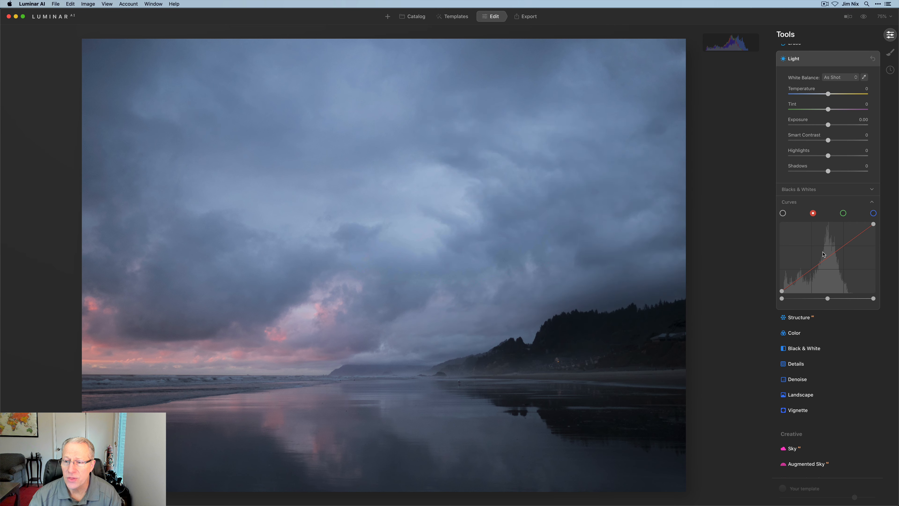
- Try lowering a midtone point on the red curve, check the shift against the color mix diagram in Preview, and delete the point
left_click(828, 258)
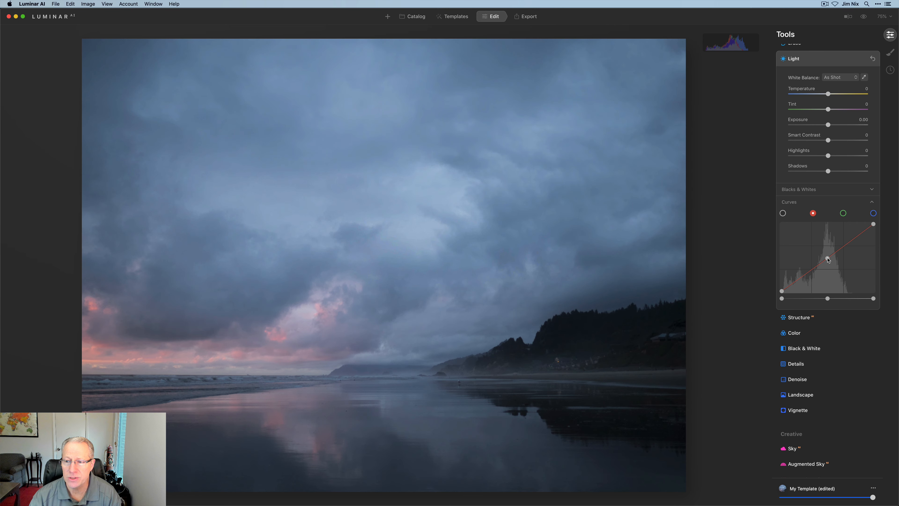
mouse_move(828, 259)
left_mouse_down()
mouse_move(823, 251)
mouse_move(838, 268)
left_mouse_up()
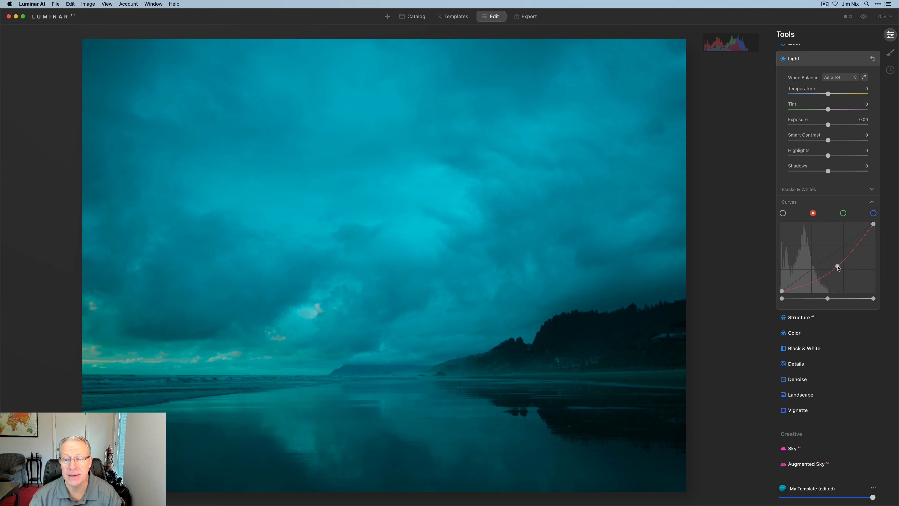
key("super+Tab")
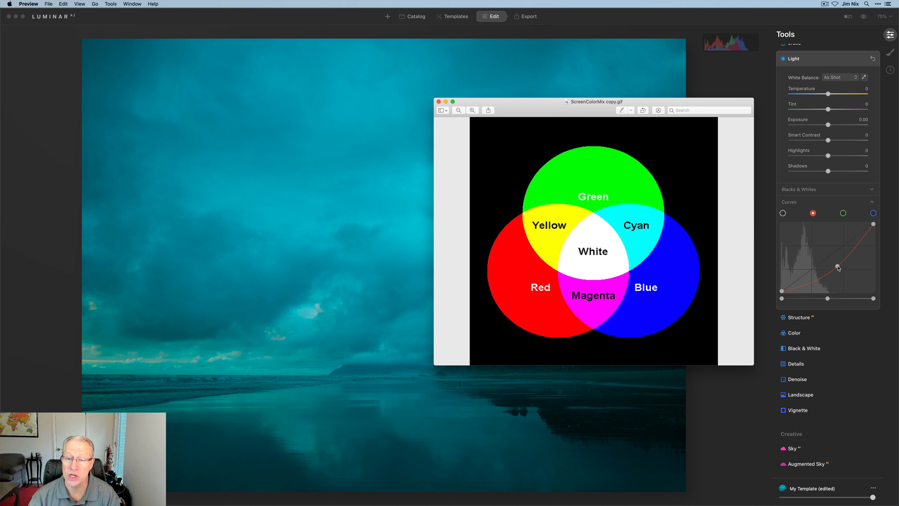
key("super+Tab")
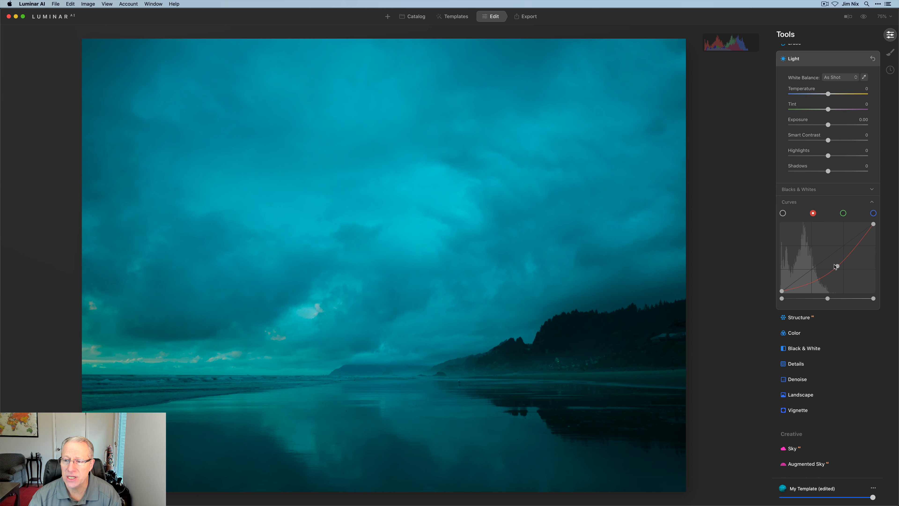
double_click(837, 266)
- Try lowering a midtone point on the green curve, compare the tint with the color mix diagram in Preview, and delete the point
left_click(844, 212)
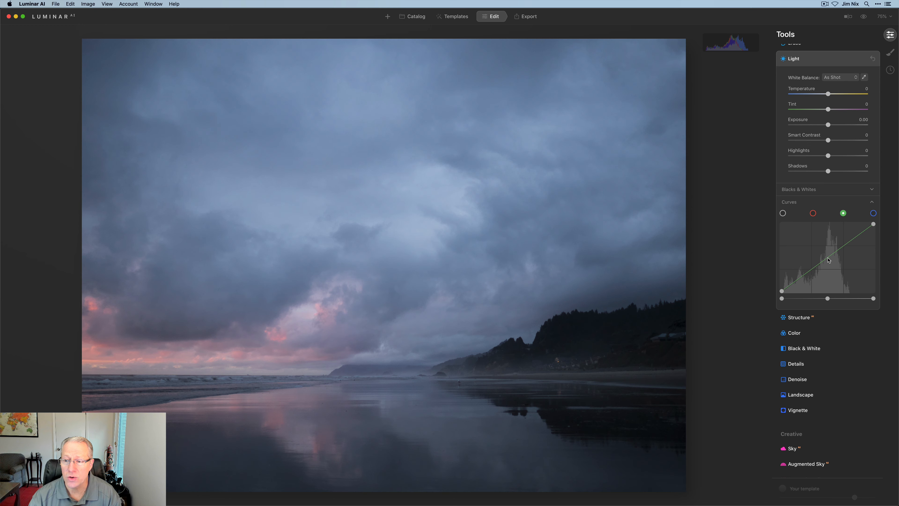
mouse_move(825, 262)
left_mouse_down()
mouse_move(824, 253)
mouse_move(838, 266)
left_mouse_up()
key("super+Tab")
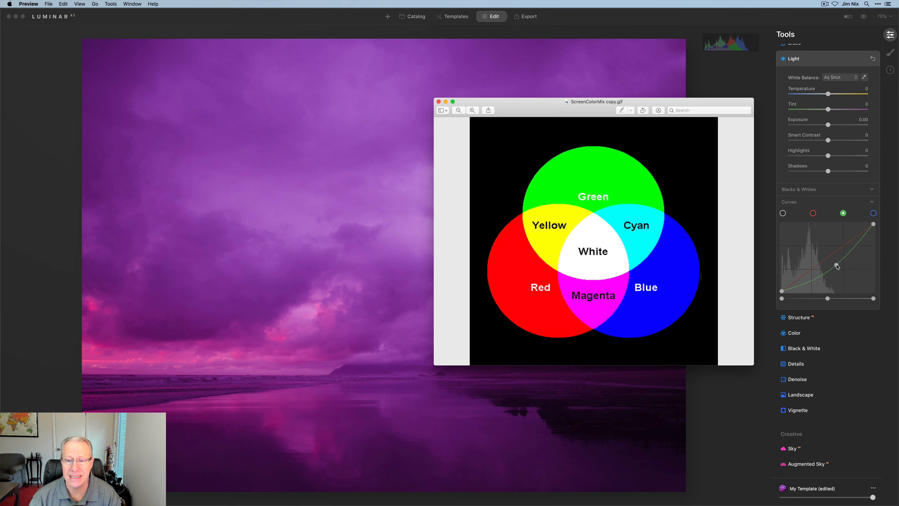
key("super+Tab")
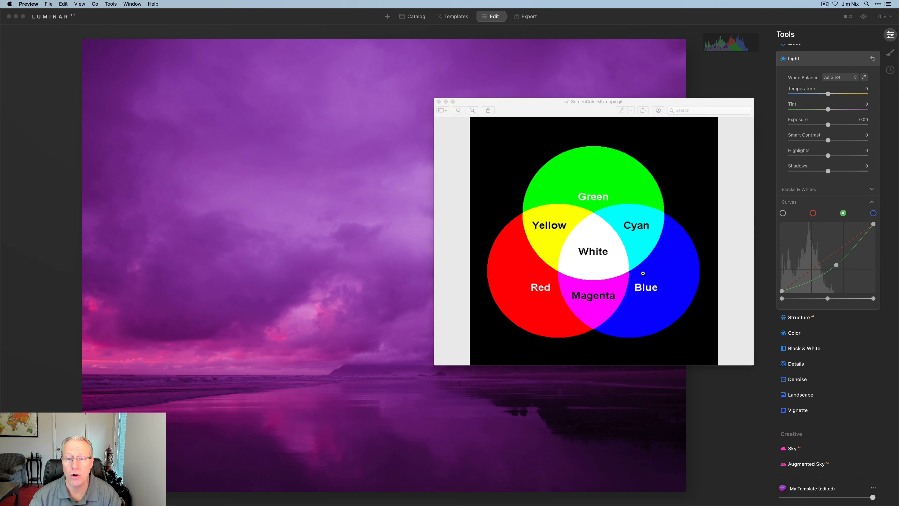
double_click(837, 265)
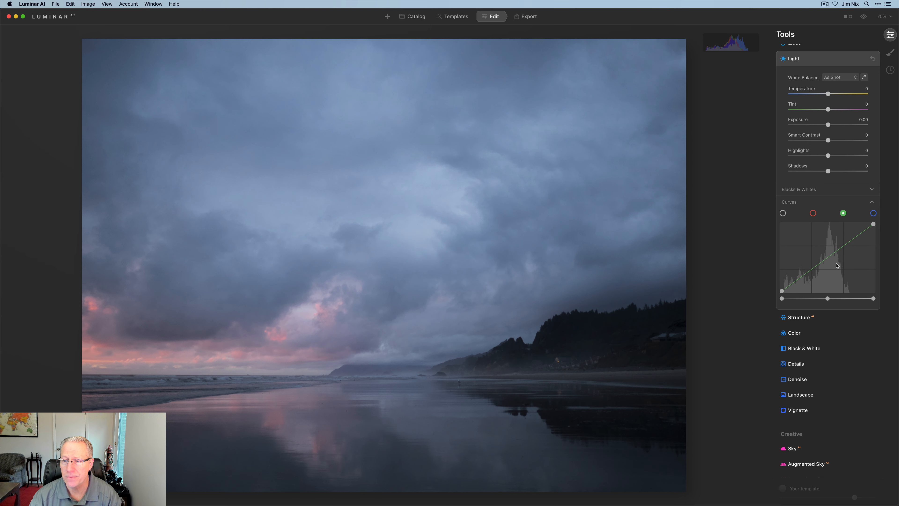
- Consult the color mix diagram in Preview for blue, try lowering a midtone point on the blue curve, and reset the Light tool
left_click(874, 214)
key("super+Tab")
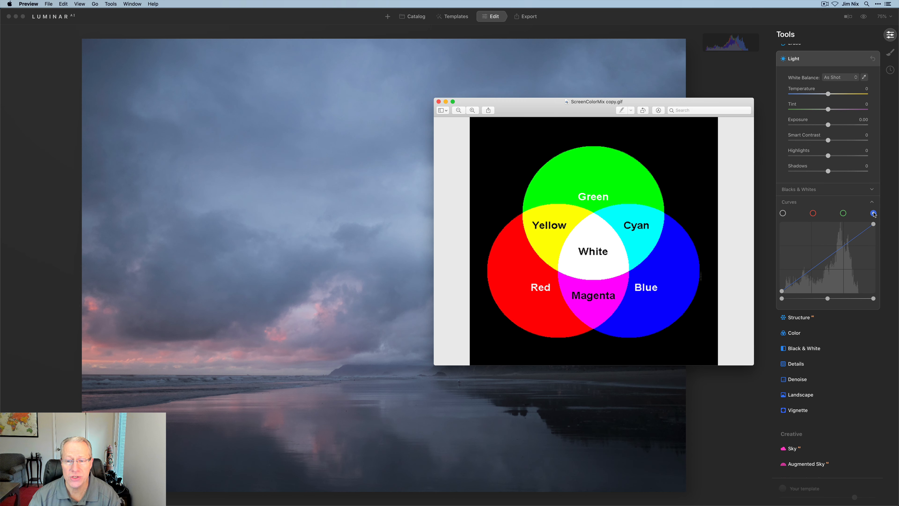
key("super+Tab")
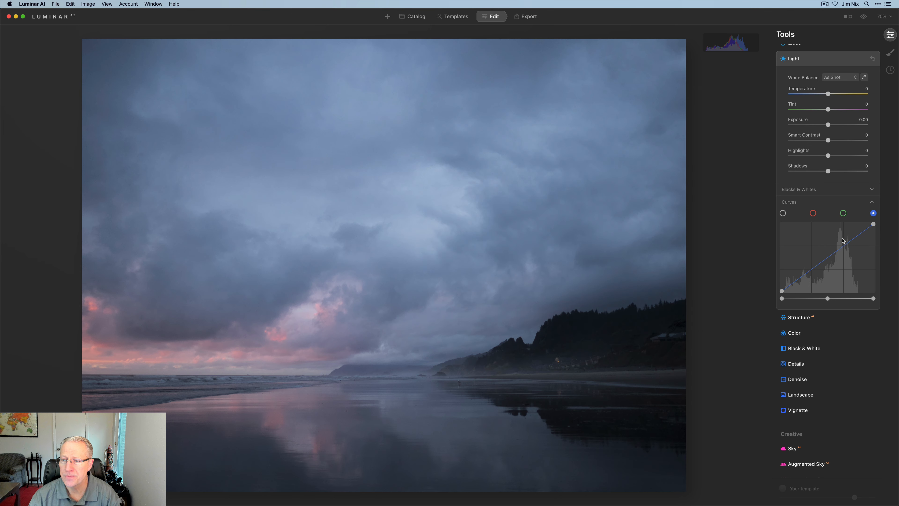
mouse_move(831, 258)
left_mouse_down()
mouse_move(825, 250)
mouse_move(836, 265)
left_mouse_up()
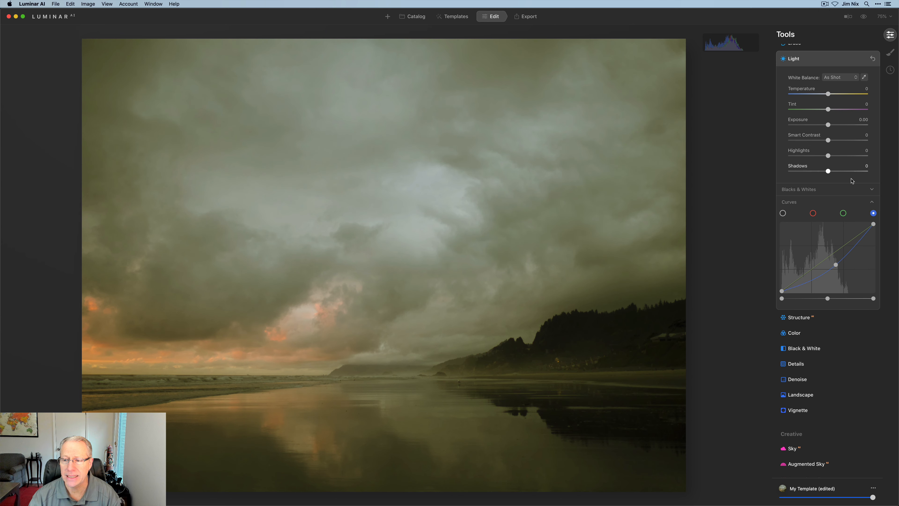
left_click(872, 59)
- Try an S-curve on the red channel with a raised upper quarter and lowered lower quarter, and reset the Light tool
left_click(813, 213)
left_click_drag(844, 246, 844, 244)
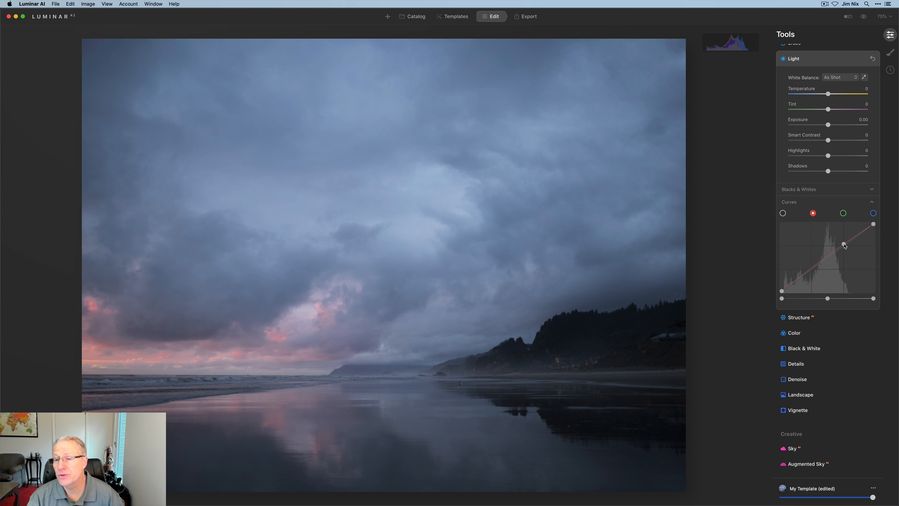
left_click_drag(815, 270, 843, 243)
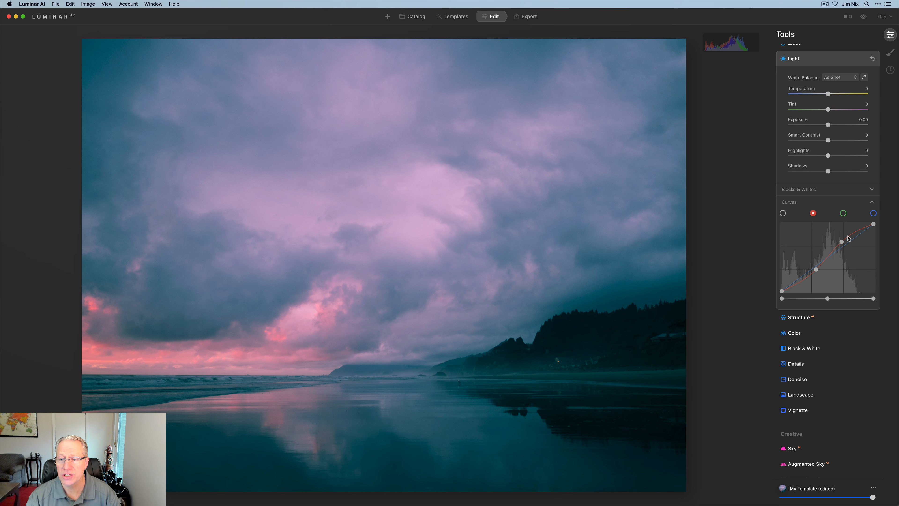
left_click(873, 58)
- Try lowering the green curve slightly at its upper and lower quarter points, and reset the Light tool
left_click(843, 213)
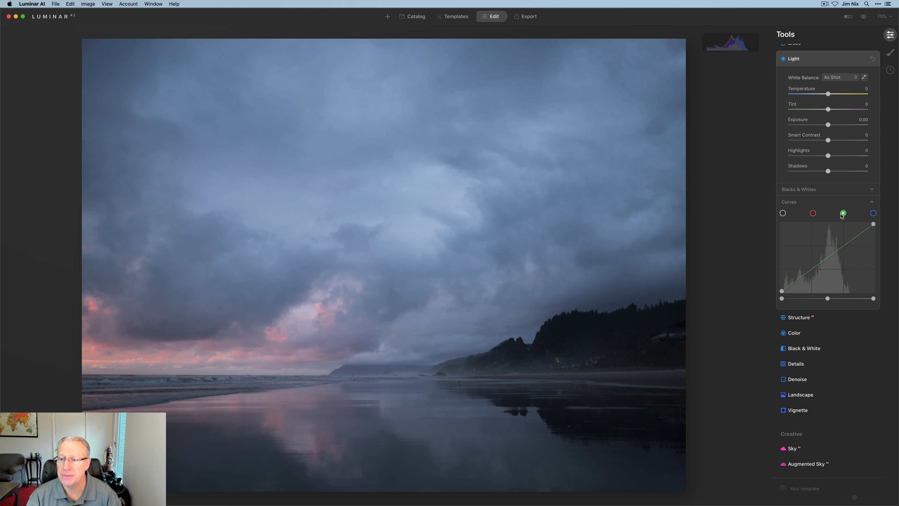
left_click_drag(844, 248, 845, 247)
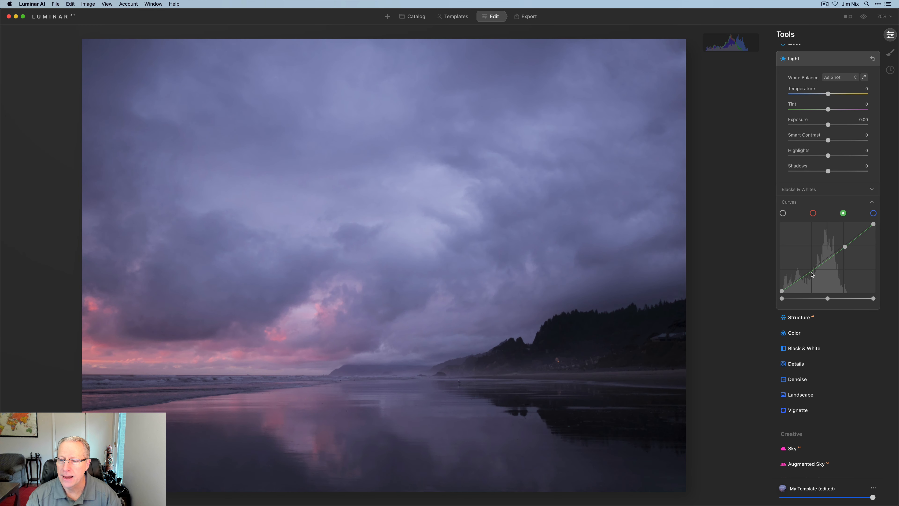
left_click_drag(811, 275, 813, 274)
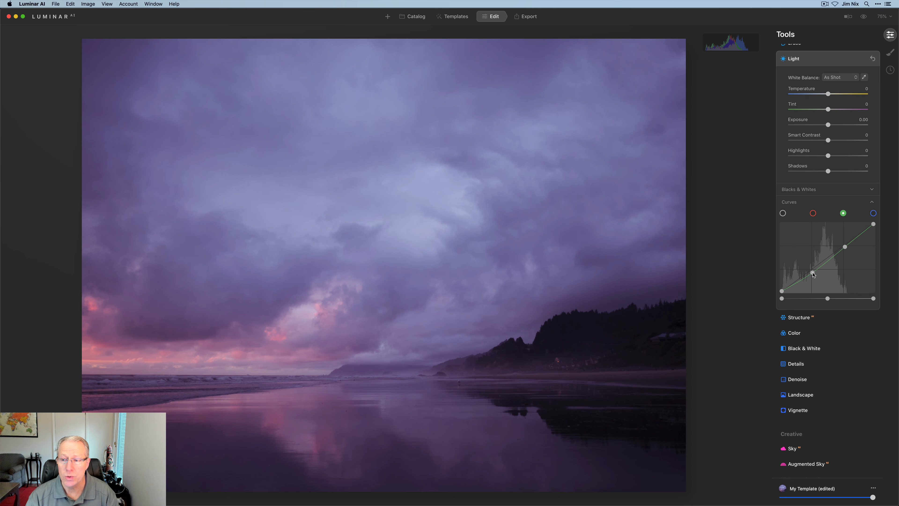
left_click(873, 59)
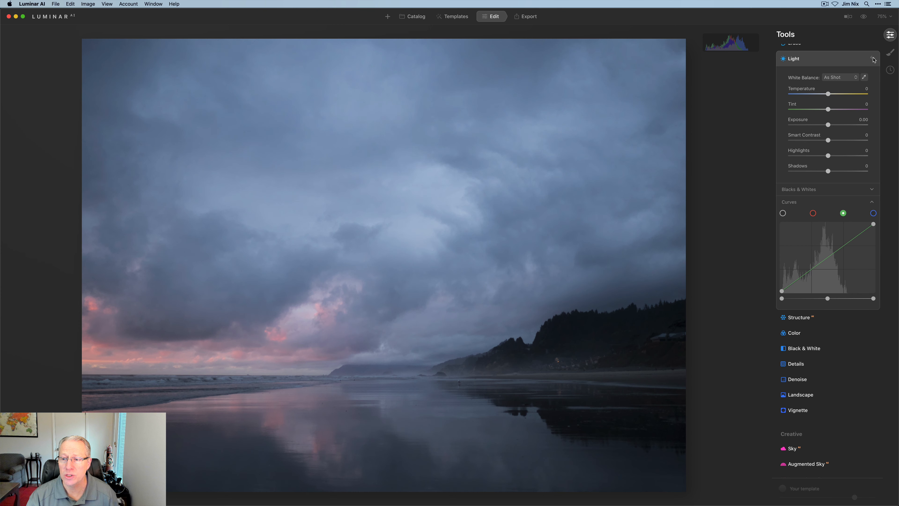
- Shape a subtle S-curve on the blue channel by raising the upper quarter point slightly and lowering the lower quarter point
left_click(873, 213)
left_click(844, 245)
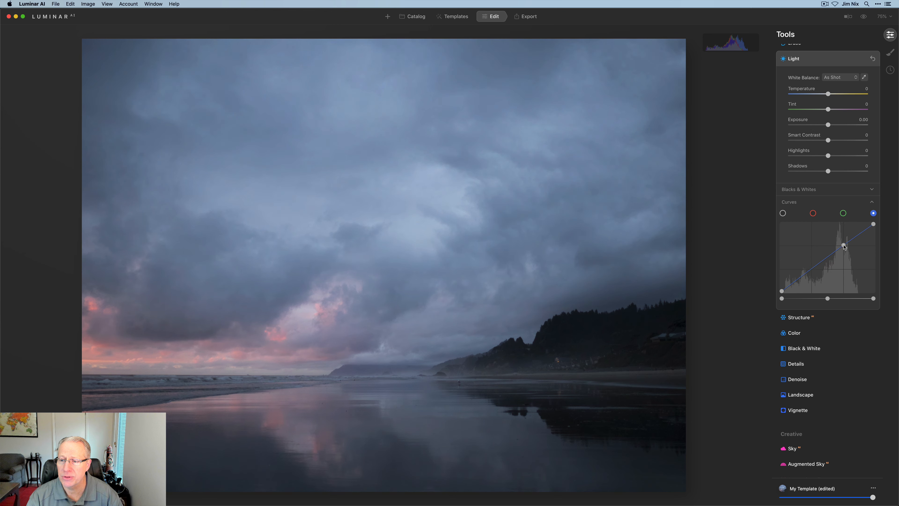
left_click_drag(844, 245, 843, 245)
left_click_drag(808, 271, 811, 275)
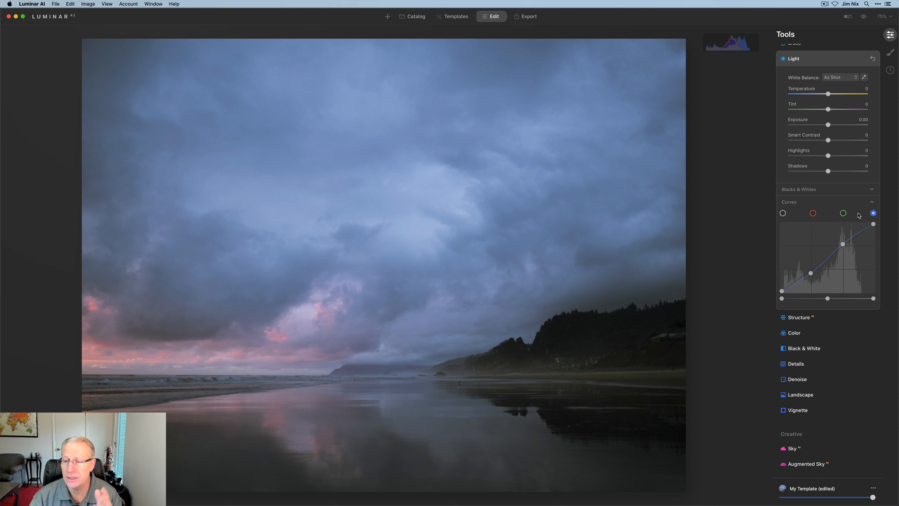
- Consult the color mix diagram in Preview for blue, return to Luminar AI, and expand Color Balance in the Color Harmony tool
key("super+Tab")
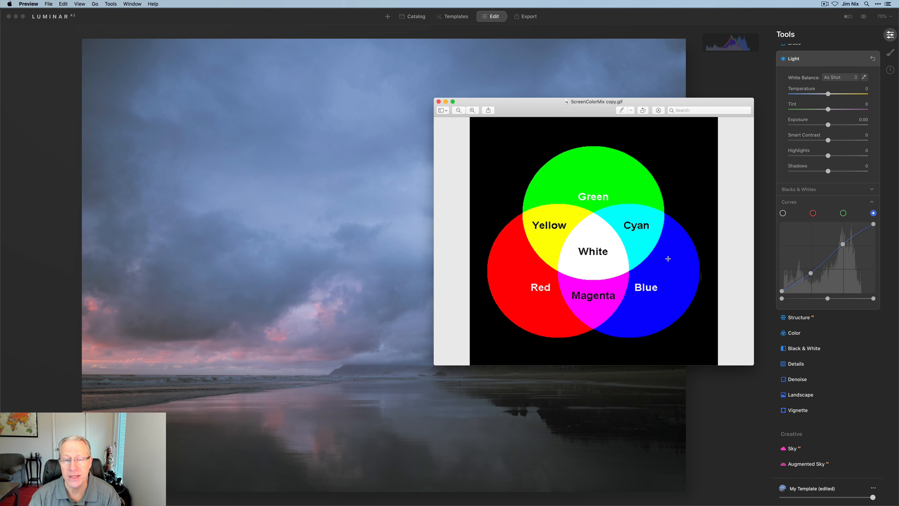
left_click(849, 387)
scroll(849, 388, "down", 10)
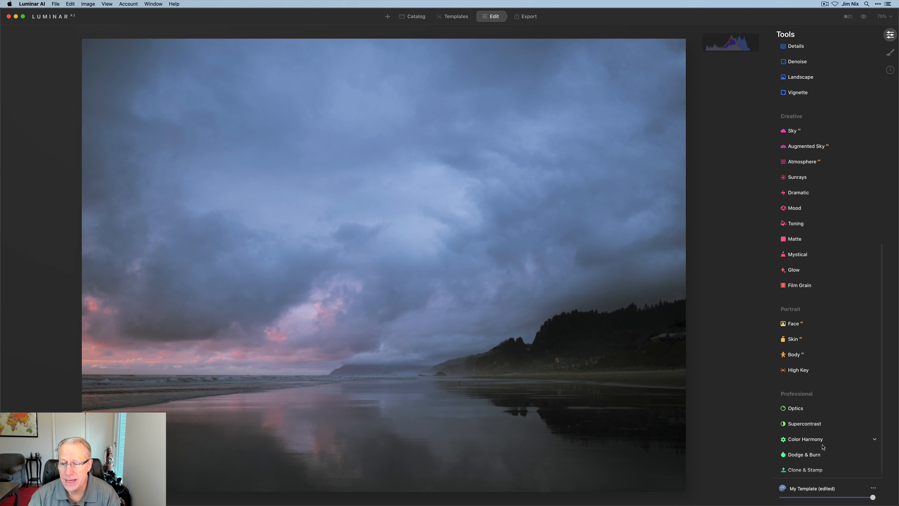
left_click(820, 442)
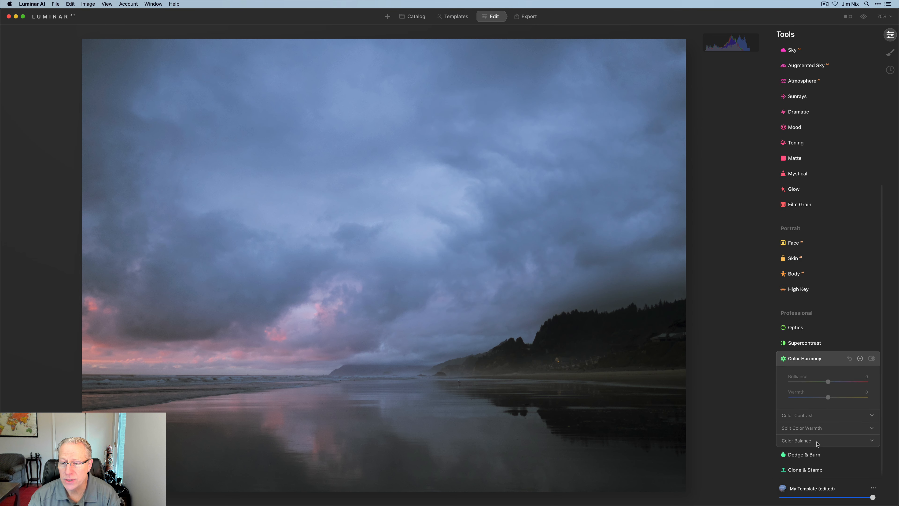
left_click(799, 442)
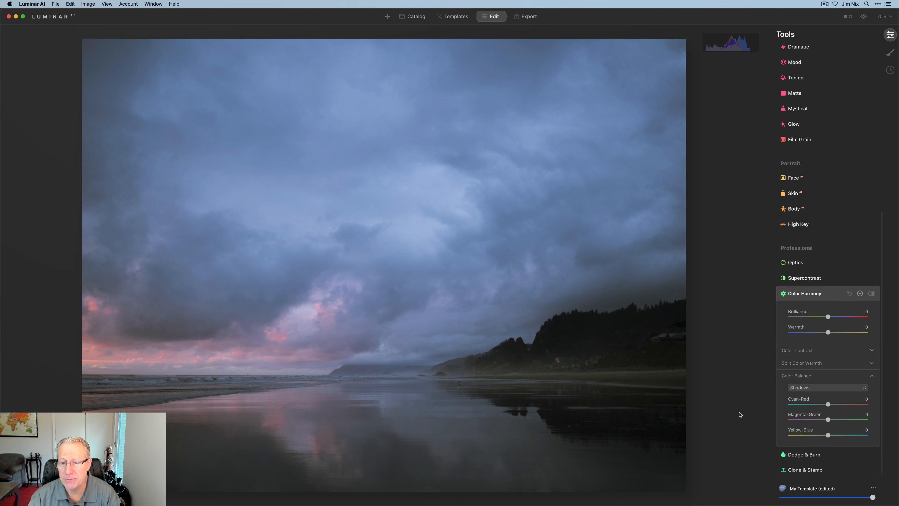
- Compare the color mix diagram in Preview with the Color Balance sliders, moving the diagram level with them, and return to Luminar AI
key("super+Tab")
left_click_drag(663, 106, 670, 200)
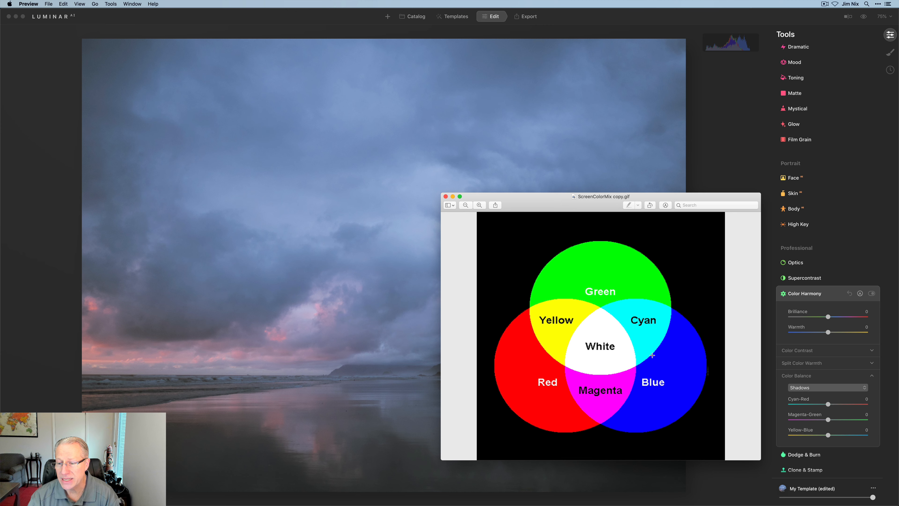
left_click(769, 316)
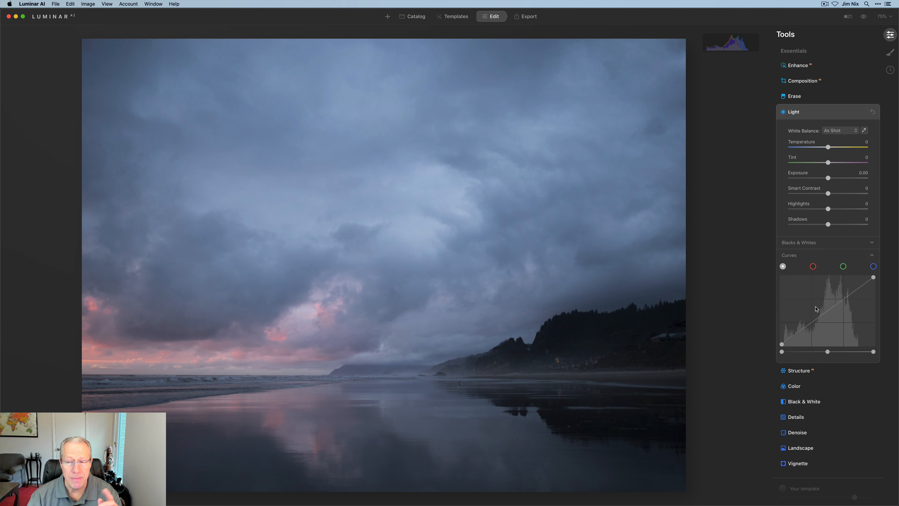
- Try boosting contrast on the RGB curve by raising the upper quarter and highlights while anchoring the lower quarter and midtones
left_click_drag(845, 298, 843, 296)
left_click_drag(803, 328, 824, 313)
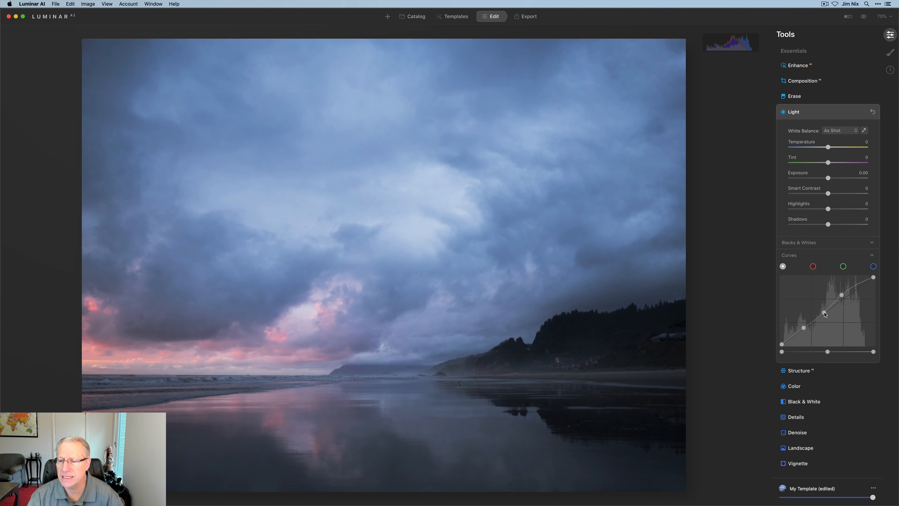
left_click_drag(857, 285, 857, 284)
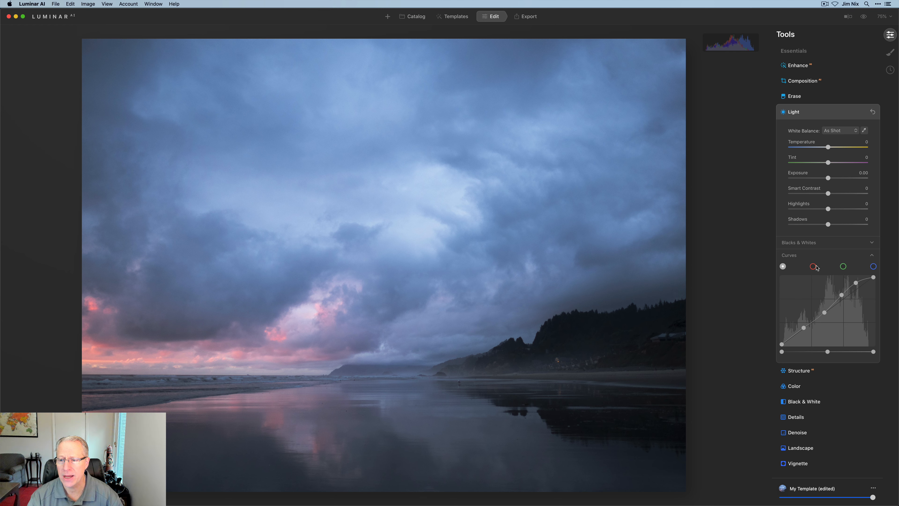
- Try raising the red curve slightly in the upper quarter, and lower the green curve slightly in the same range
left_click(814, 267)
left_click_drag(848, 298, 849, 296)
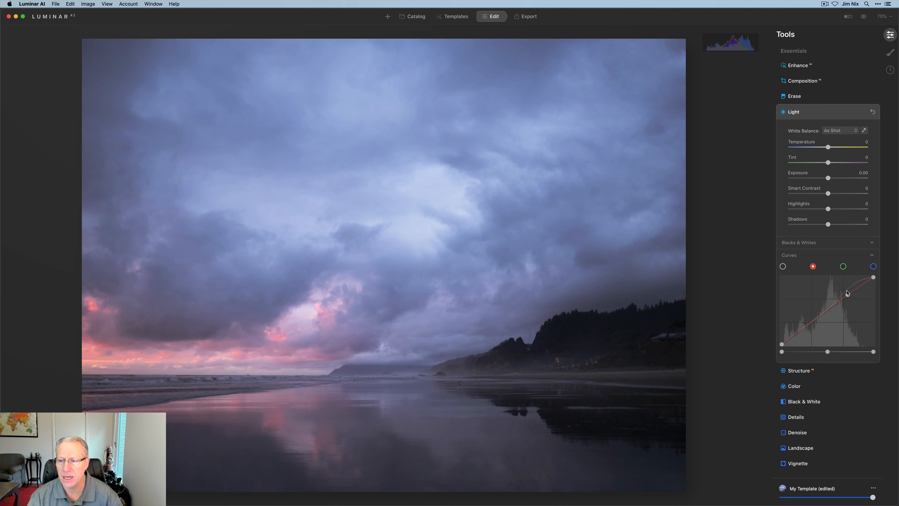
left_click(843, 267)
left_click_drag(849, 298, 848, 299)
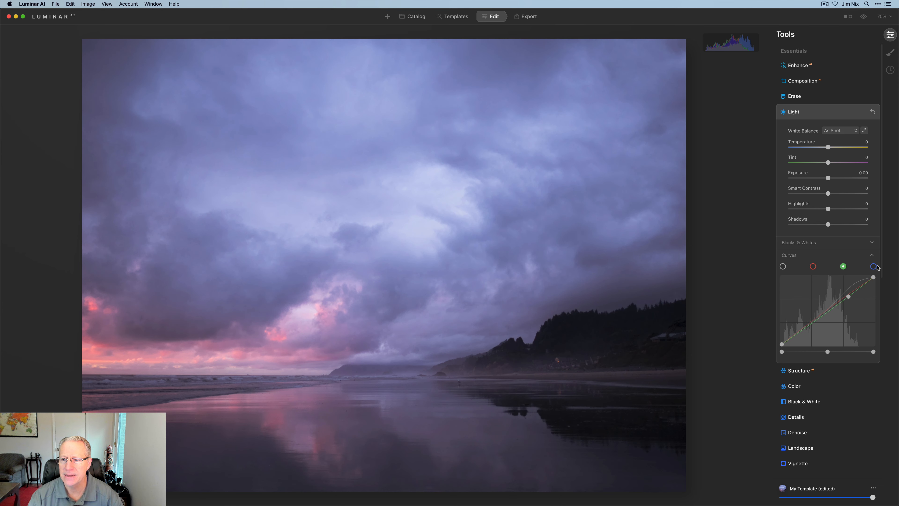
- Try brightening the blue channel's midtones slightly, and compare the beach photo before and after in full and split views
left_click(873, 267)
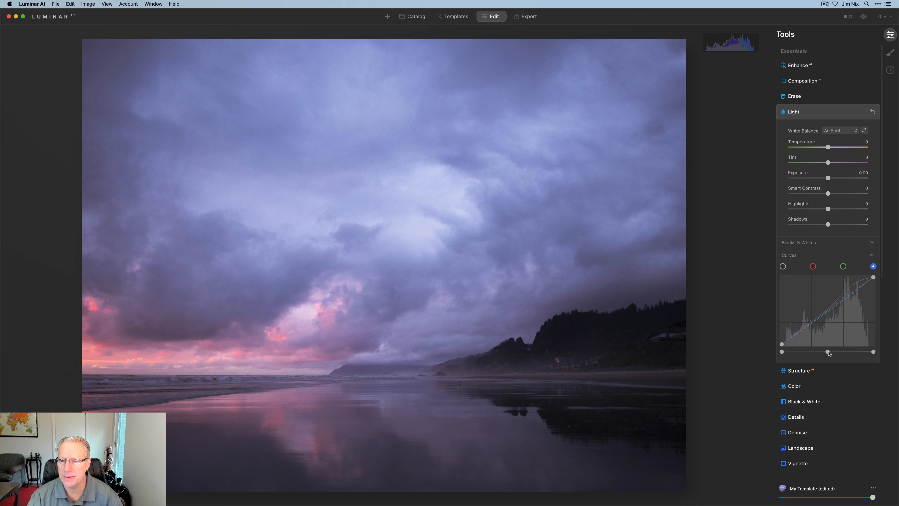
left_click_drag(828, 352, 827, 352)
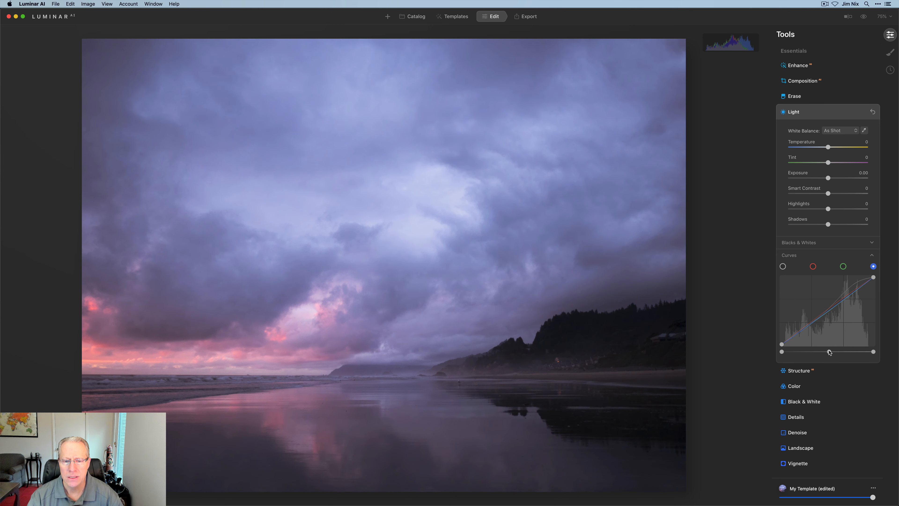
left_click(863, 18)
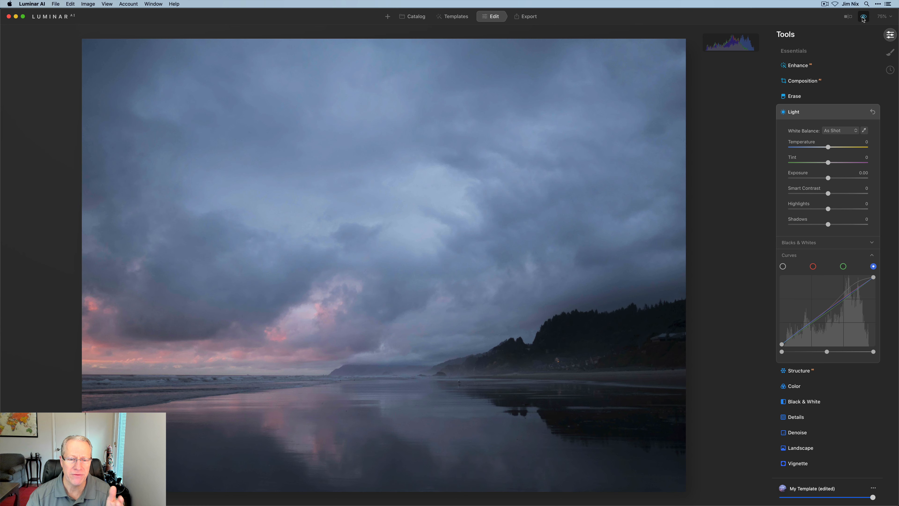
left_click(848, 16)
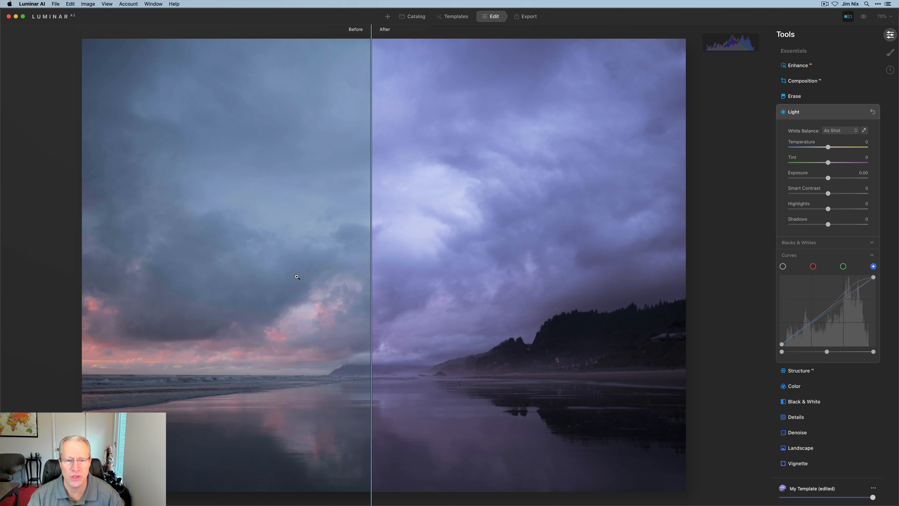
left_click_drag(370, 285, 252, 285)
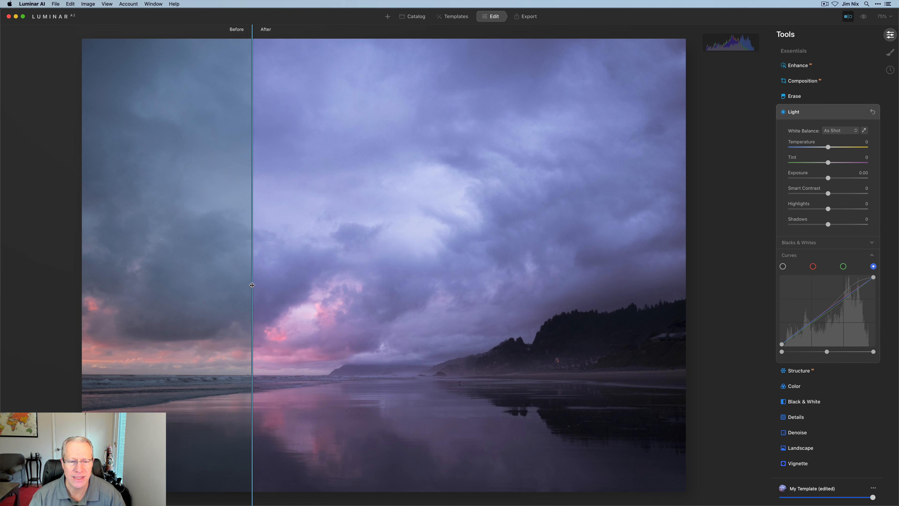
left_click(848, 16)
- Review the RGB, red, green and blue curves in turn, and reset the Light tool
left_click(783, 266)
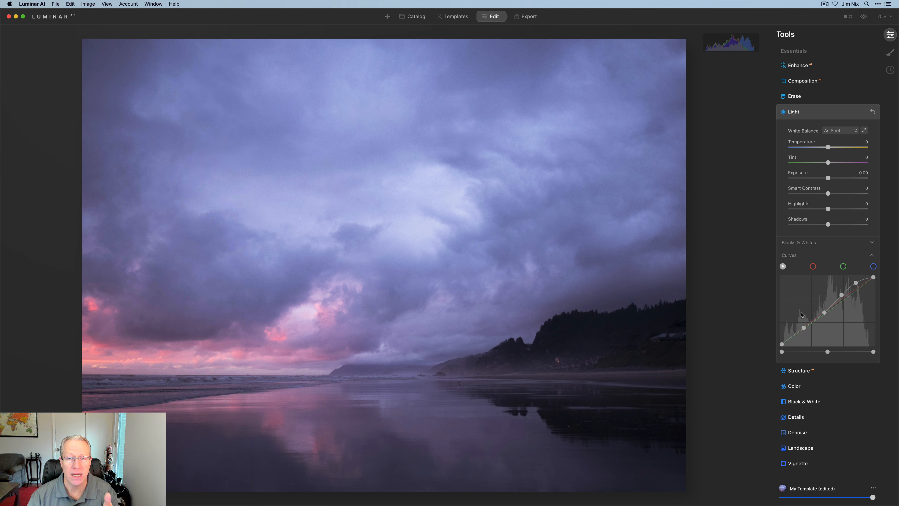
left_click(813, 266)
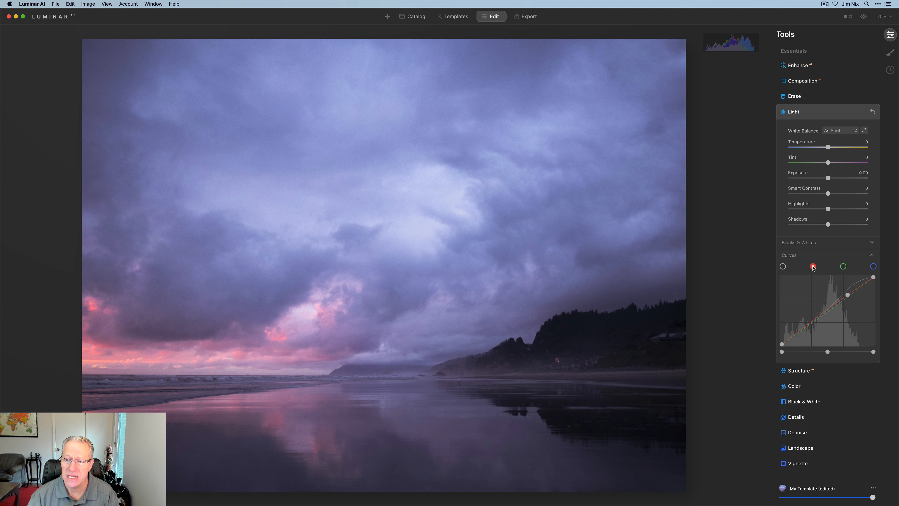
left_click(842, 266)
left_click(874, 266)
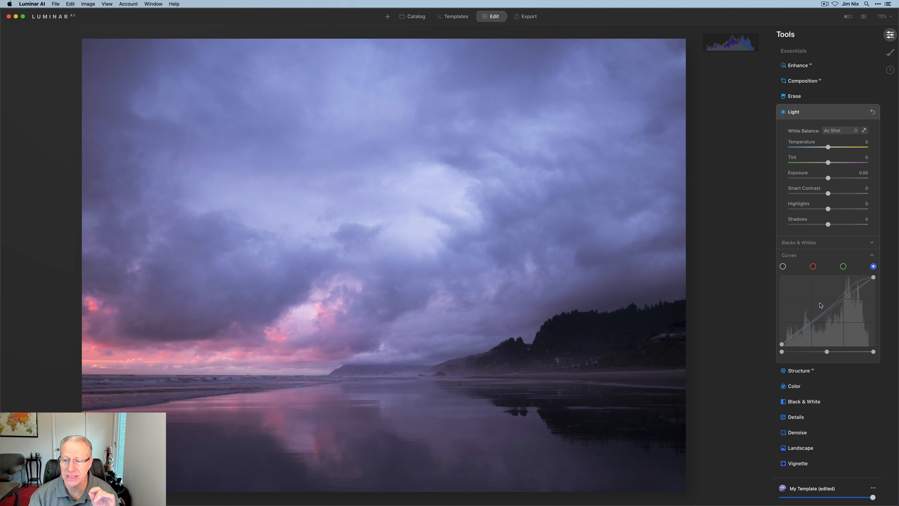
left_click(872, 112)
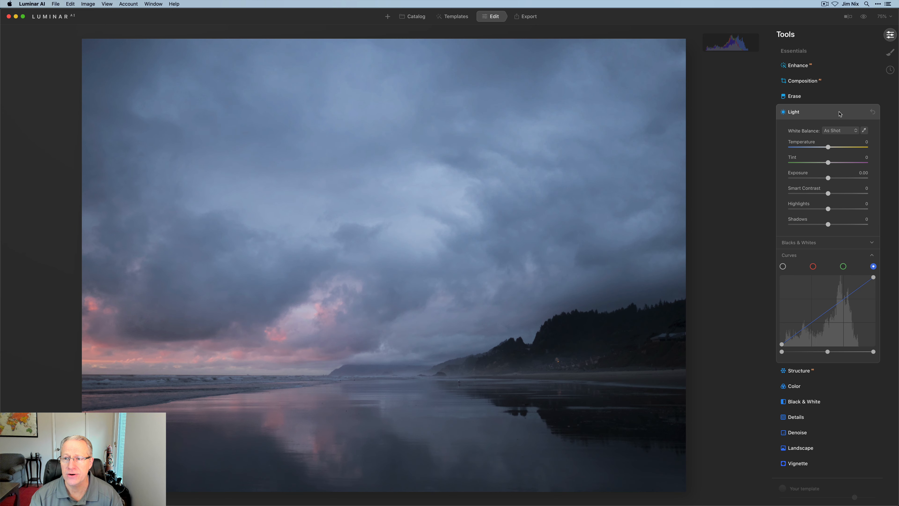
left_click(837, 112)
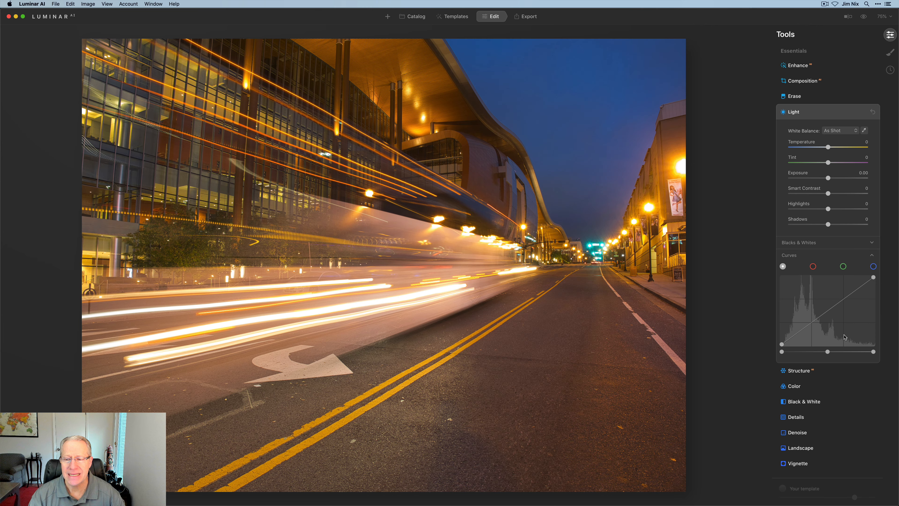
- Shape a subtle S-curve on the night street photo's RGB channel, and lower the red curve at its upper and lower quarter points
left_click_drag(846, 301, 843, 296)
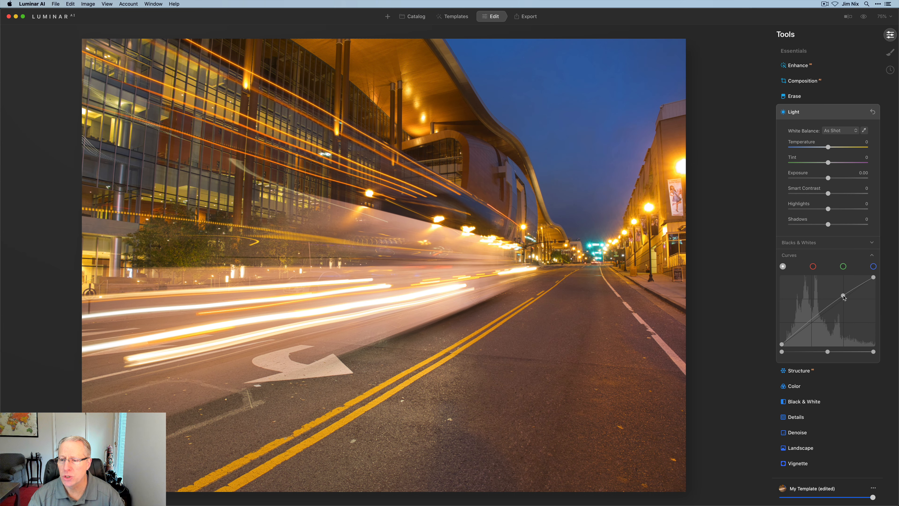
left_click_drag(812, 322, 813, 323)
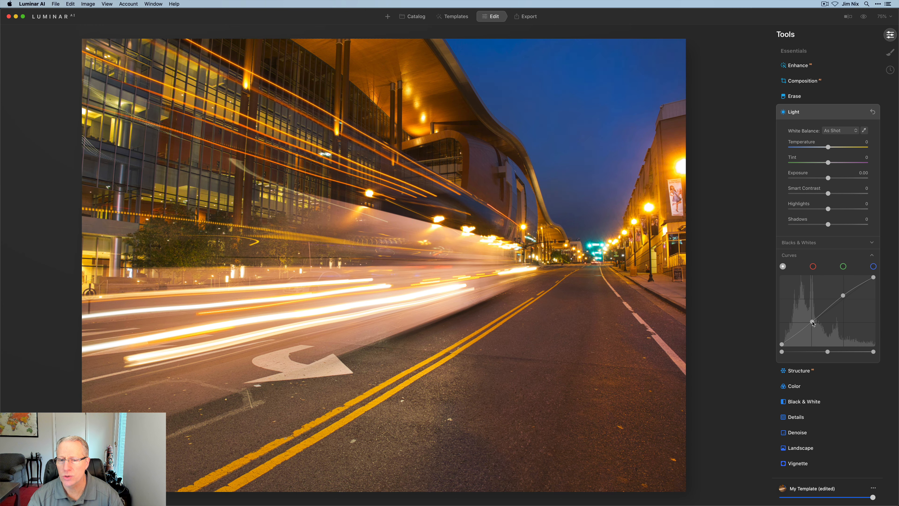
left_click(814, 266)
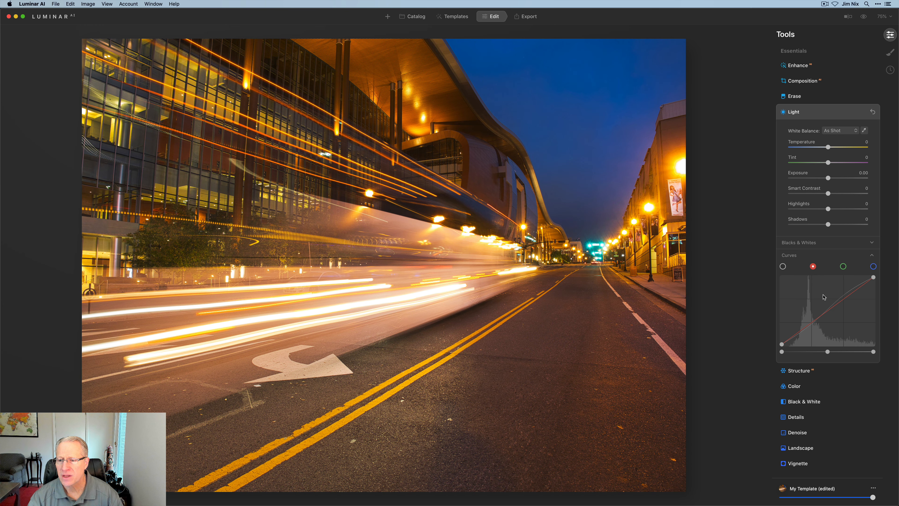
left_click(850, 293)
left_click_drag(850, 296, 851, 299)
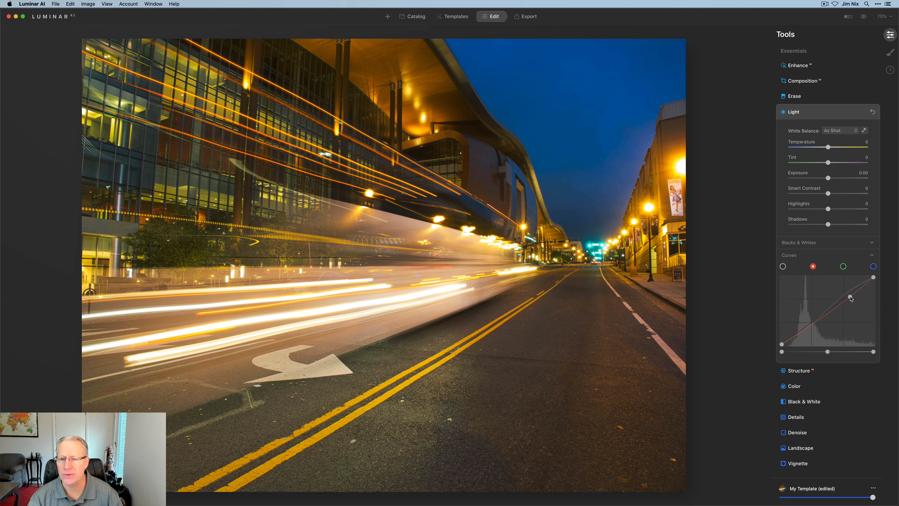
left_click(812, 325)
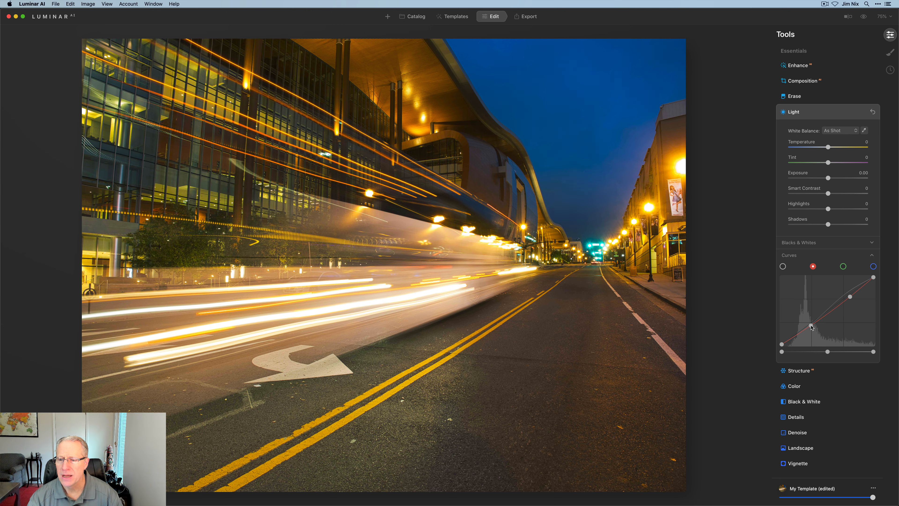
left_click_drag(813, 328, 813, 329)
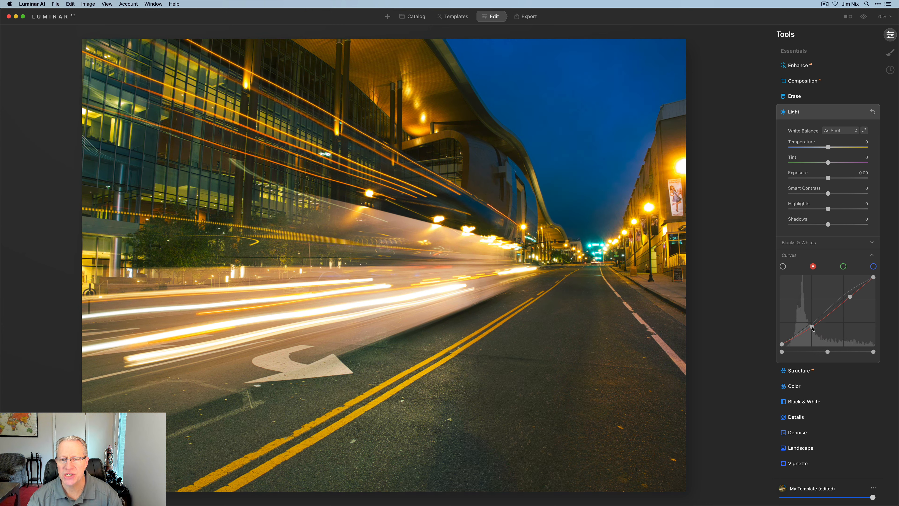
- Lower the green curve slightly in the midtones, and raise the blue curve slightly in the midtones
left_click(843, 266)
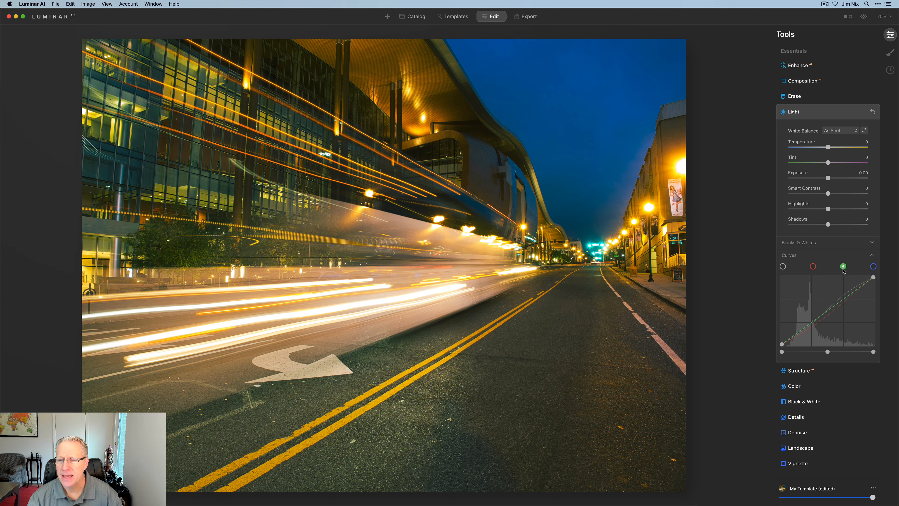
left_click(830, 313)
left_click_drag(830, 313, 830, 314)
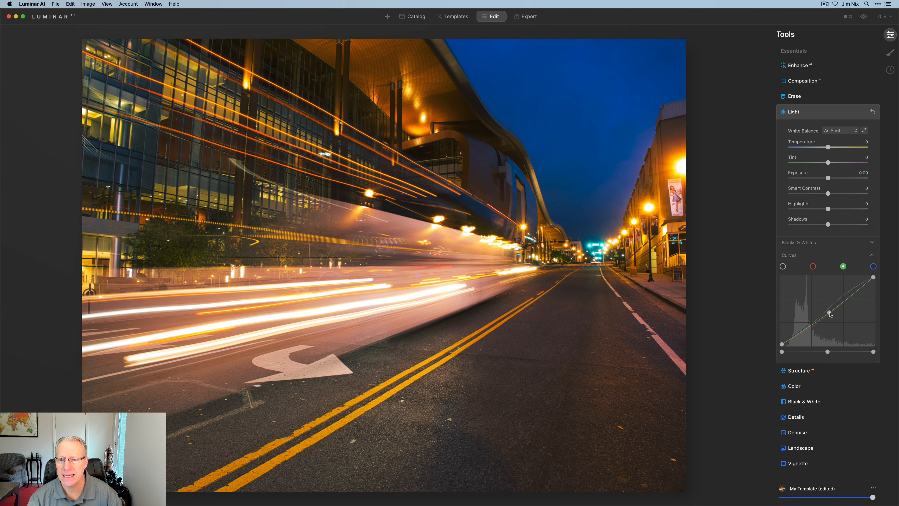
left_click(874, 266)
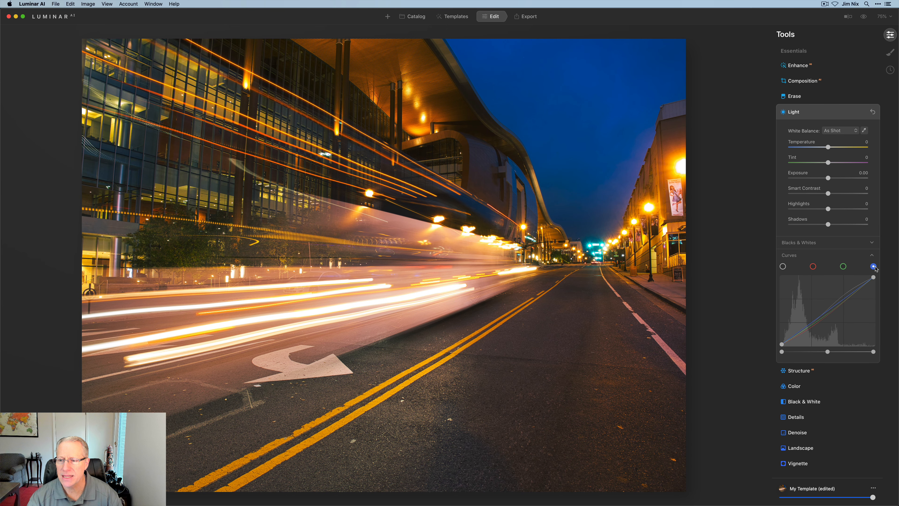
left_click(829, 310)
left_click_drag(830, 311, 829, 308)
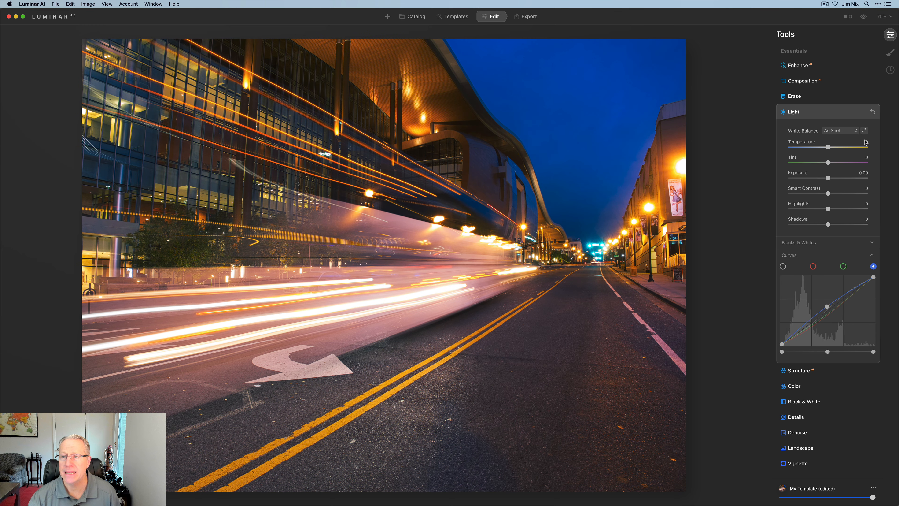
- Compare the night street photo before and after the curve edits, sweeping the split divider across the building and light trails
left_click(864, 17)
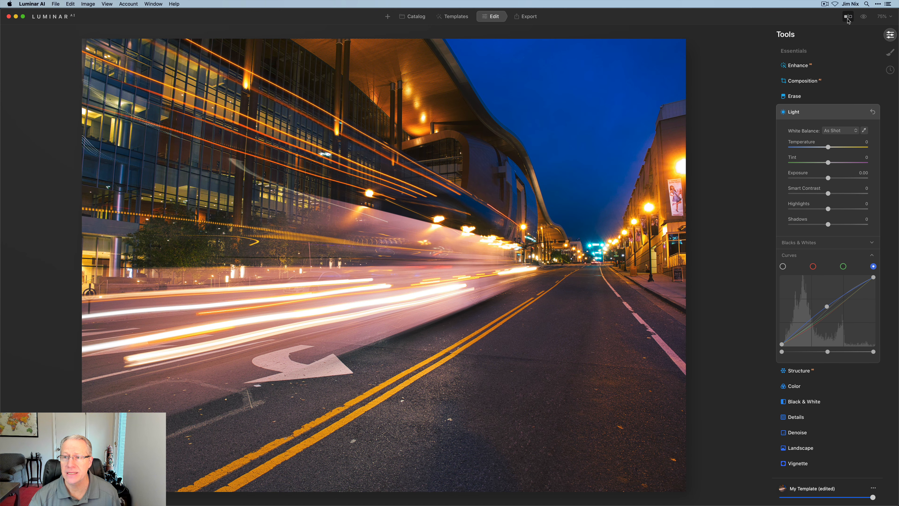
left_click(848, 17)
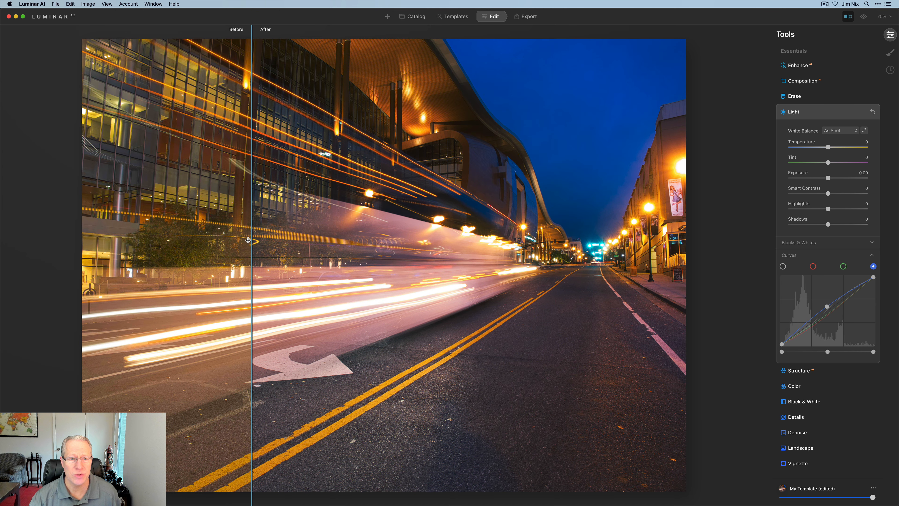
left_click_drag(249, 247, 319, 218)
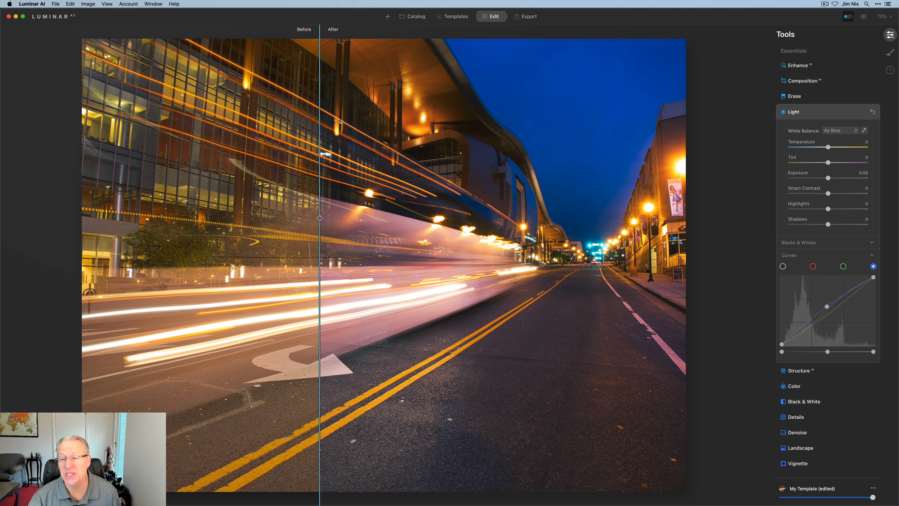
left_click_drag(320, 218, 241, 233)
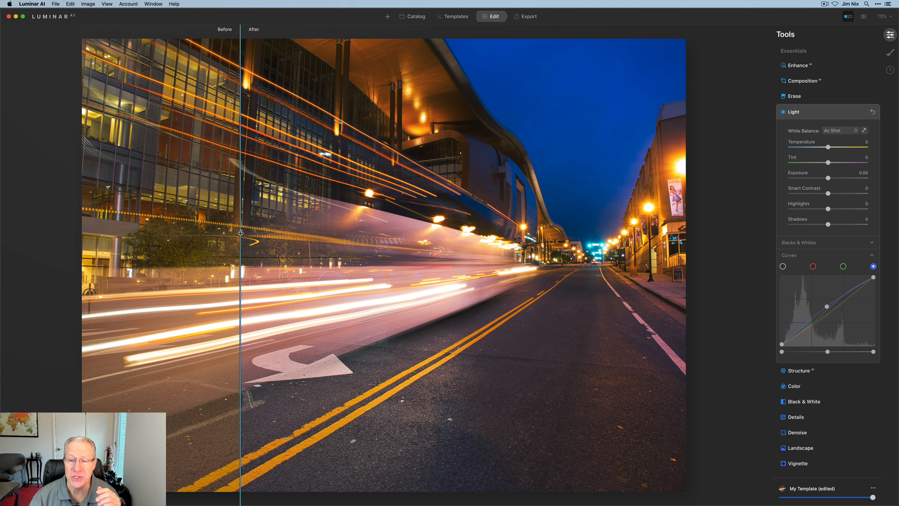
left_click_drag(240, 233, 346, 233)
left_click(848, 16)
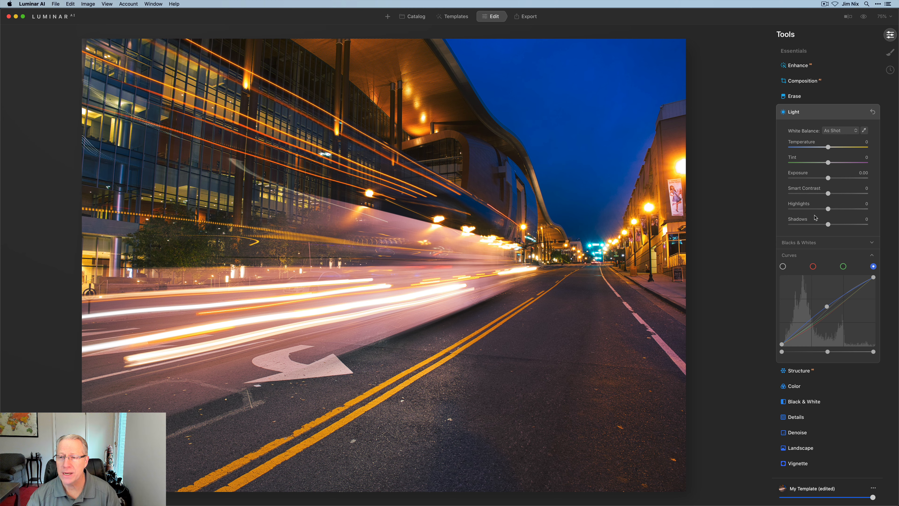
- Reset the Light tool on the night street photo and switch to the RGB curve
left_click(872, 112)
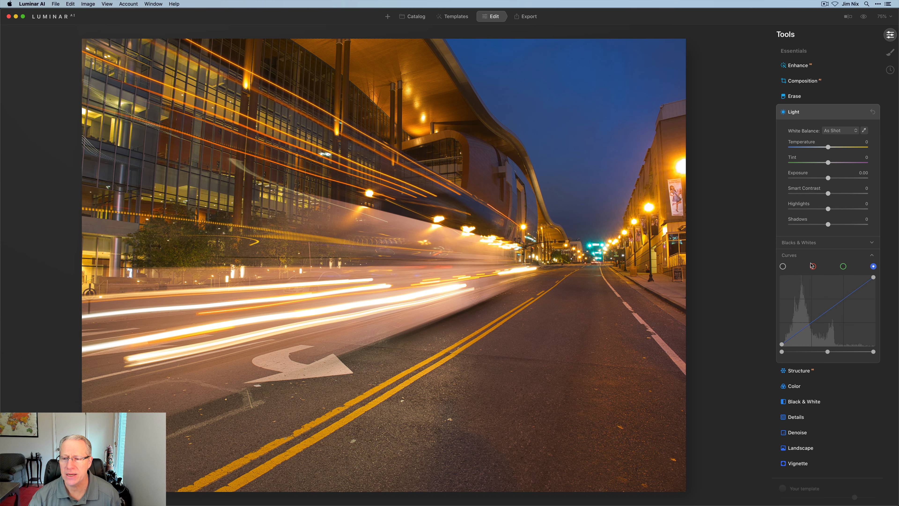
left_click(782, 266)
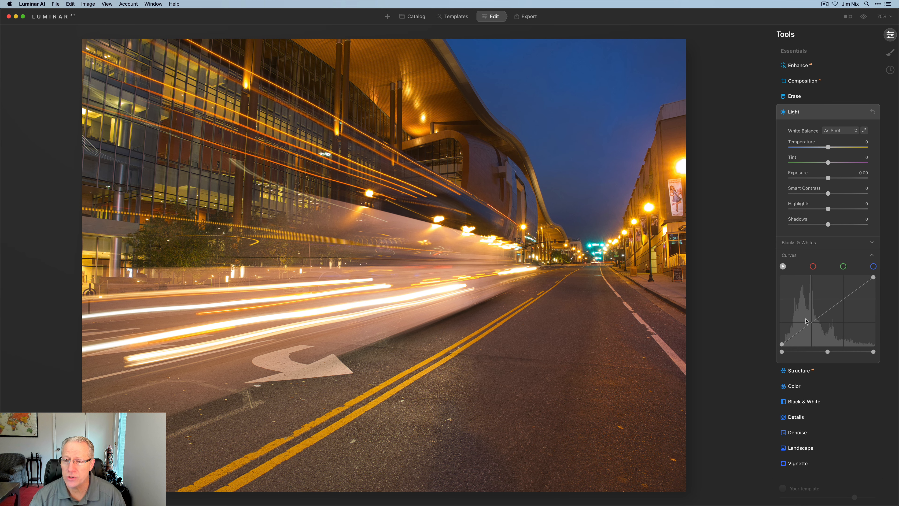
- Try extreme RGB curves on the night street photo, inverting the line and bending it into a full U shape, and reset the Light tool
left_click_drag(781, 346, 768, 264)
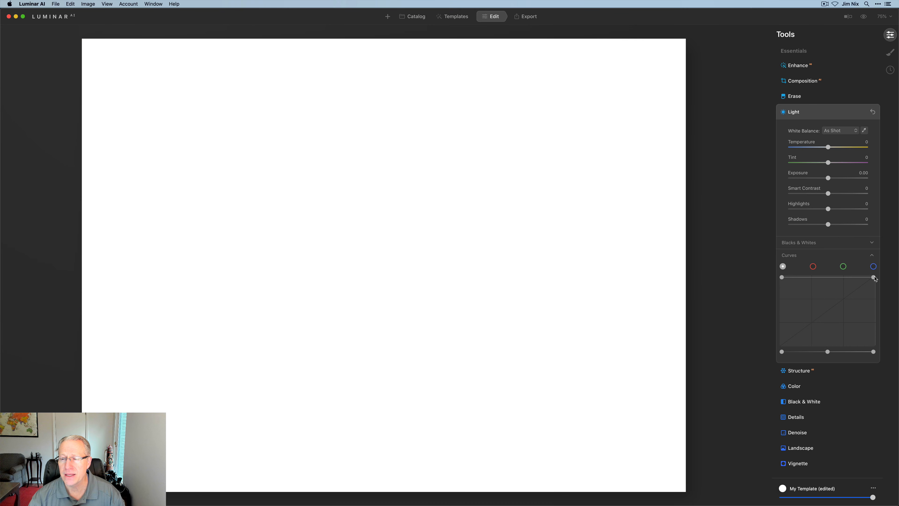
left_click_drag(874, 278, 877, 358)
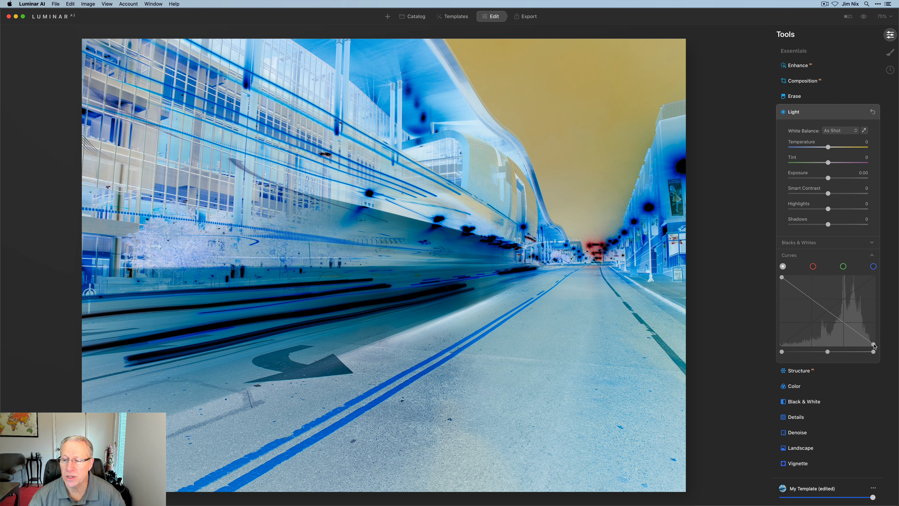
left_click_drag(873, 344, 886, 271)
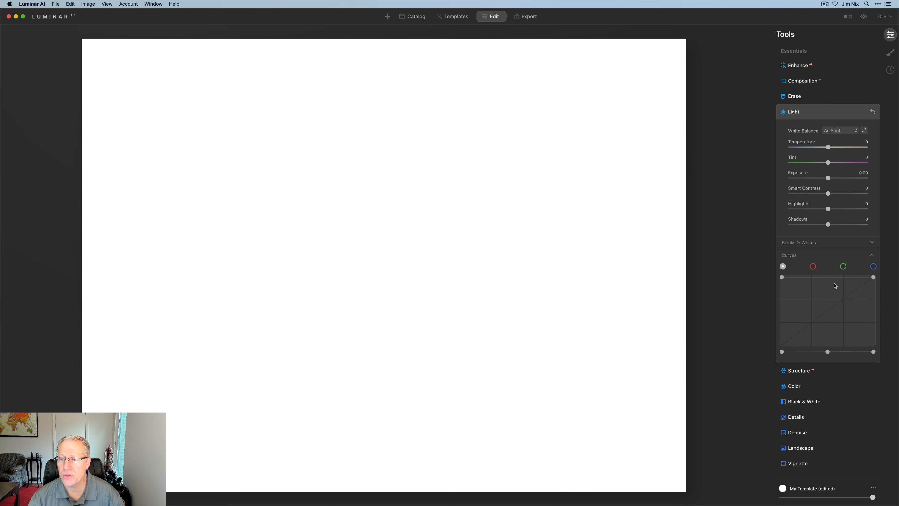
left_click_drag(830, 280, 828, 349)
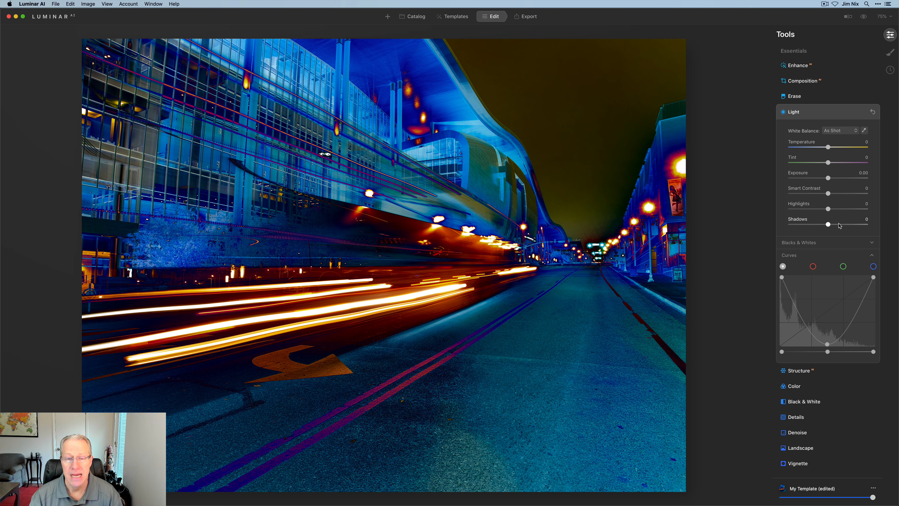
left_click(873, 112)
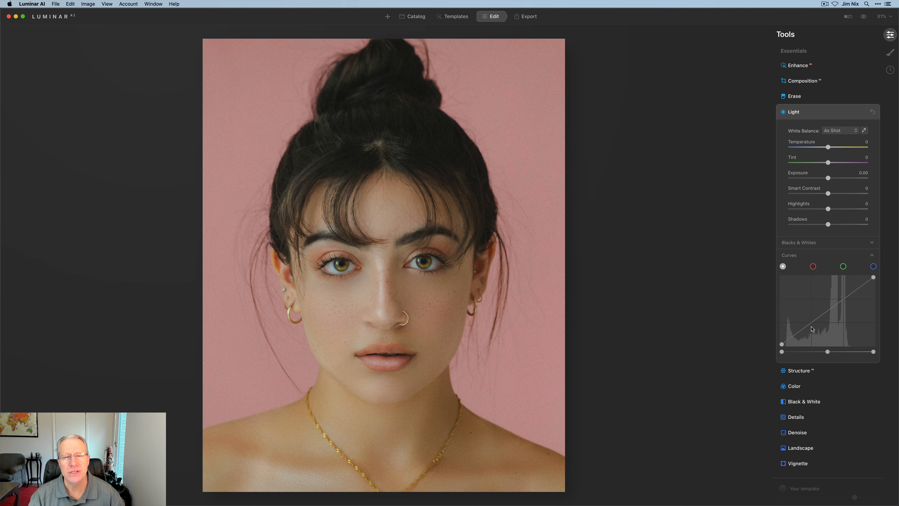
- Shape an S-curve on the portrait's RGB channel, with raised highlights and lowered shadows, and compare before and after
left_click(843, 299)
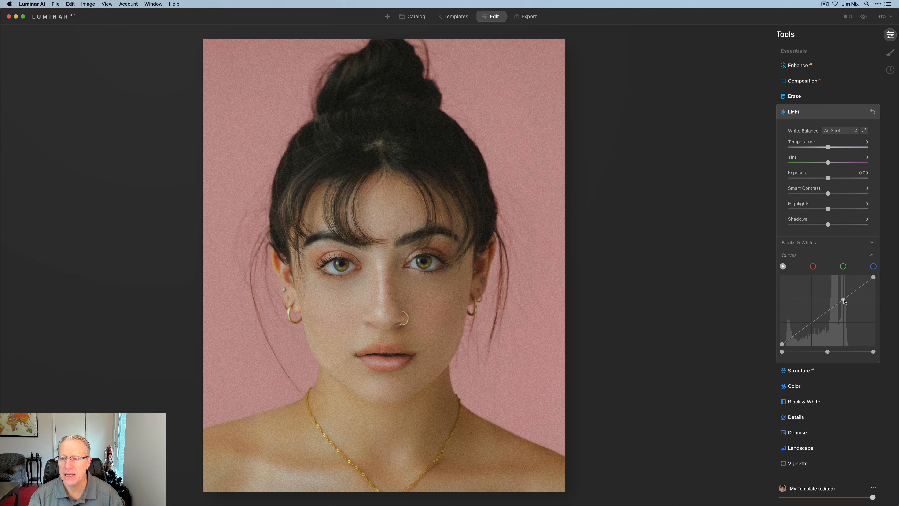
left_click_drag(843, 298, 841, 296)
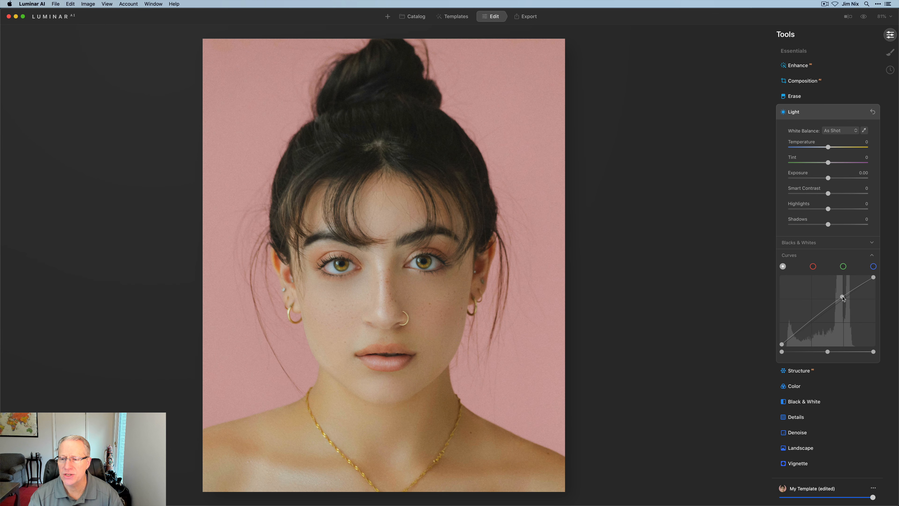
left_click(811, 323)
left_click_drag(810, 323, 817, 326)
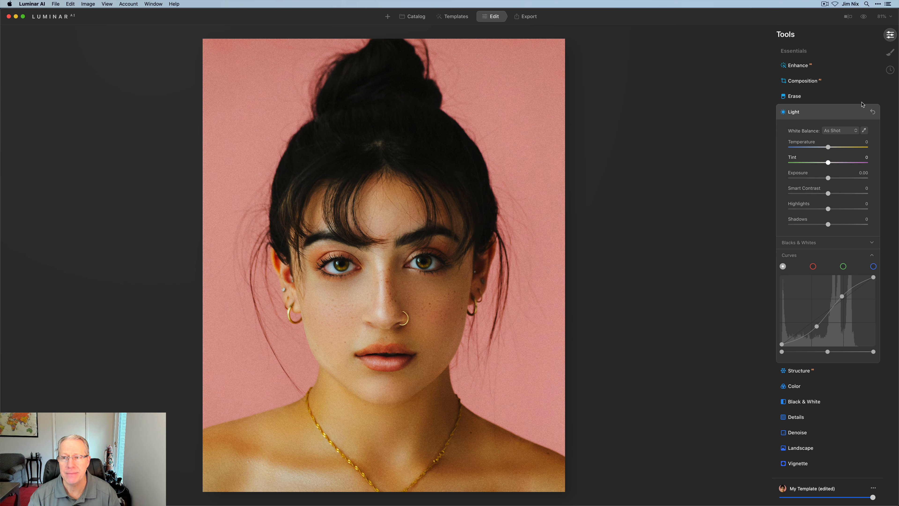
left_click(863, 17)
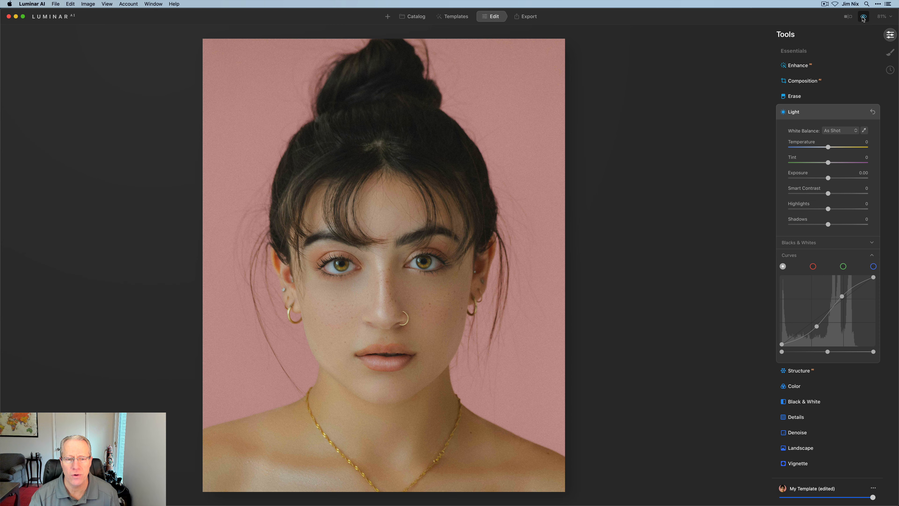
left_click(863, 18)
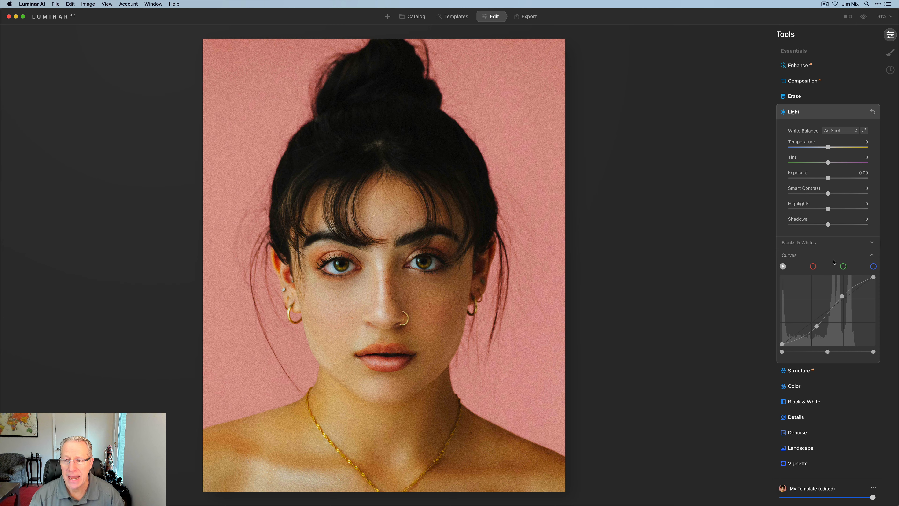
- Raise the midtones of the portrait's blue curve slightly, and compare the photo before and after
left_click(873, 266)
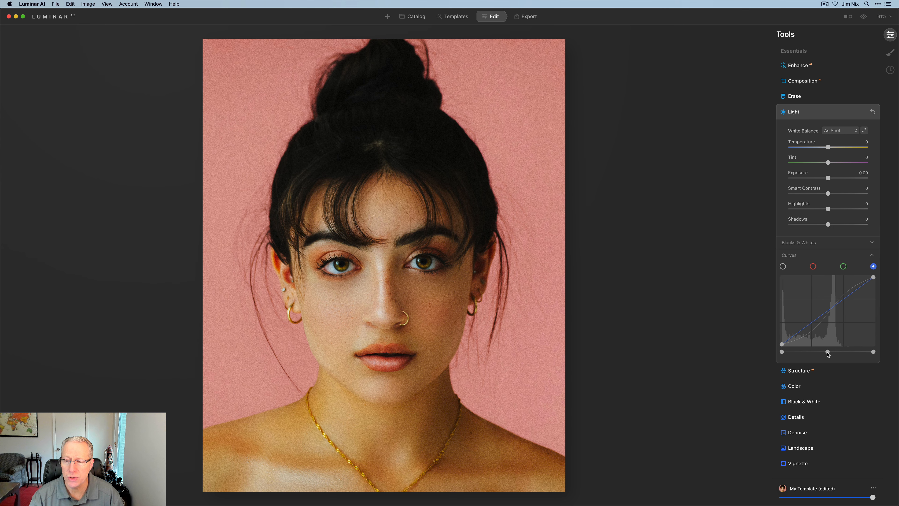
left_click_drag(828, 352, 822, 353)
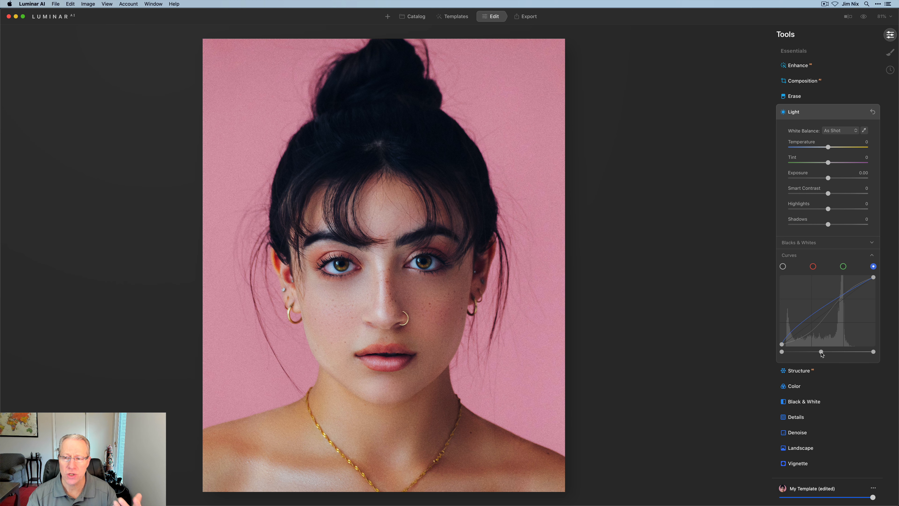
left_click(864, 20)
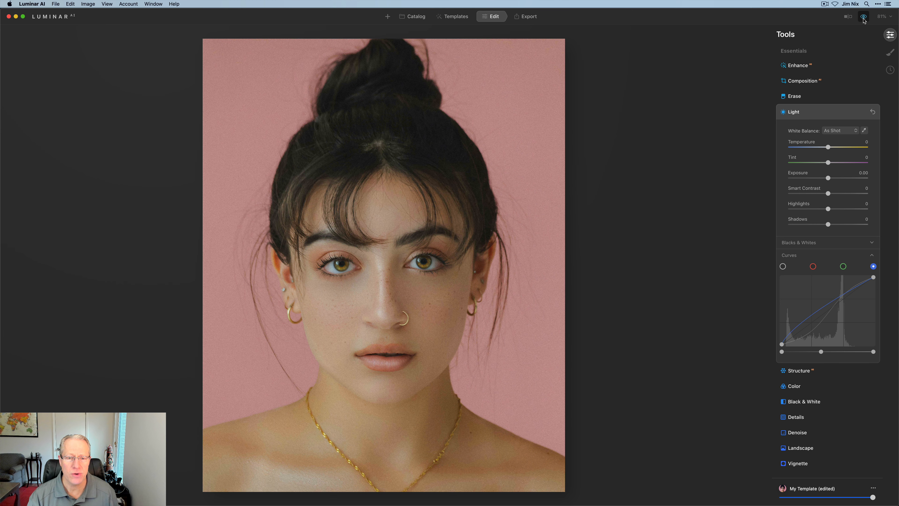
left_click(864, 21)
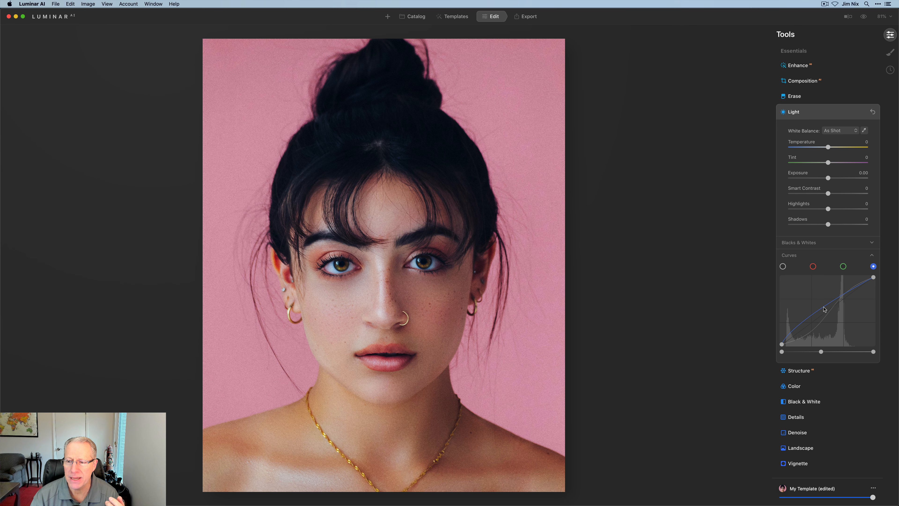
- Redo the portrait's blue midtone lift from its default slightly stronger, and consult the ScreenColorMix chart in Preview
double_click(821, 352)
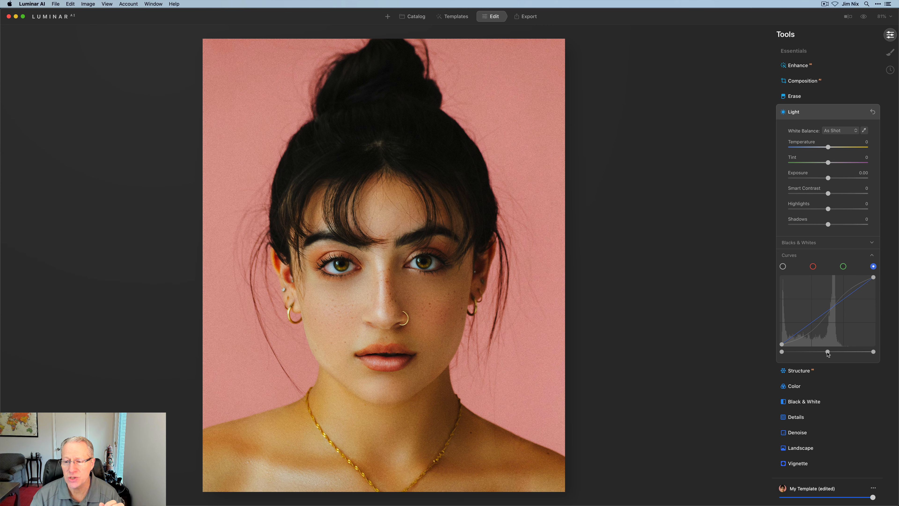
left_click_drag(828, 353, 818, 352)
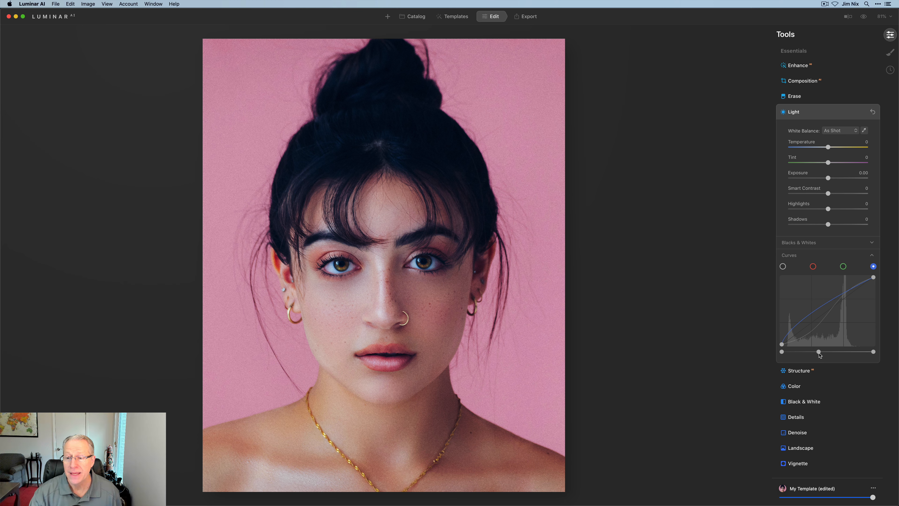
key("super+Tab")
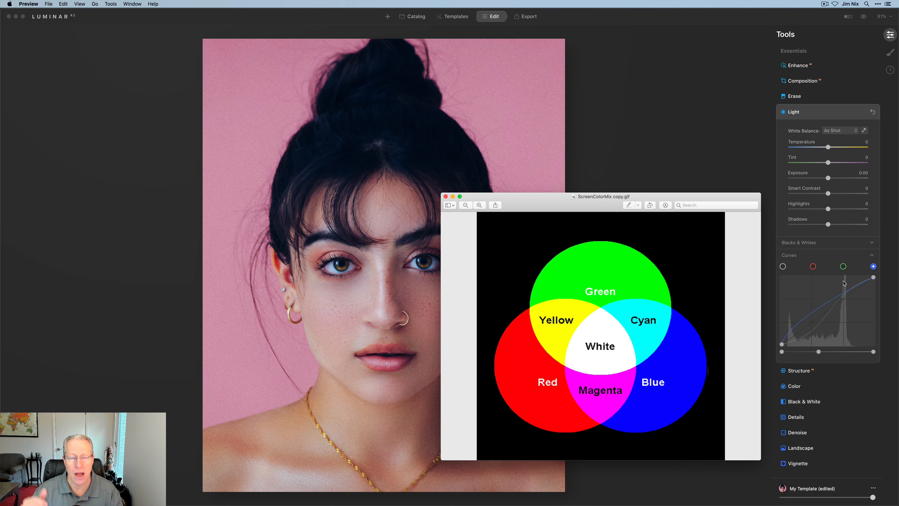
key("super+Tab")
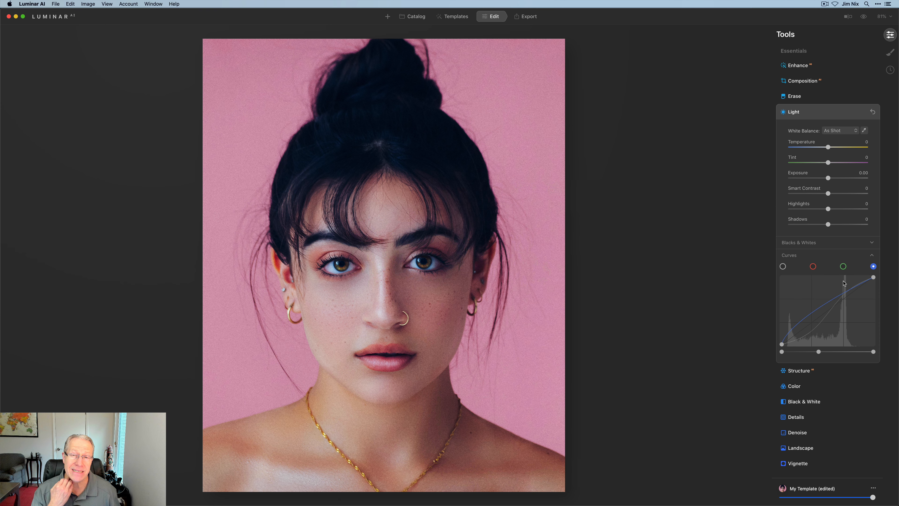